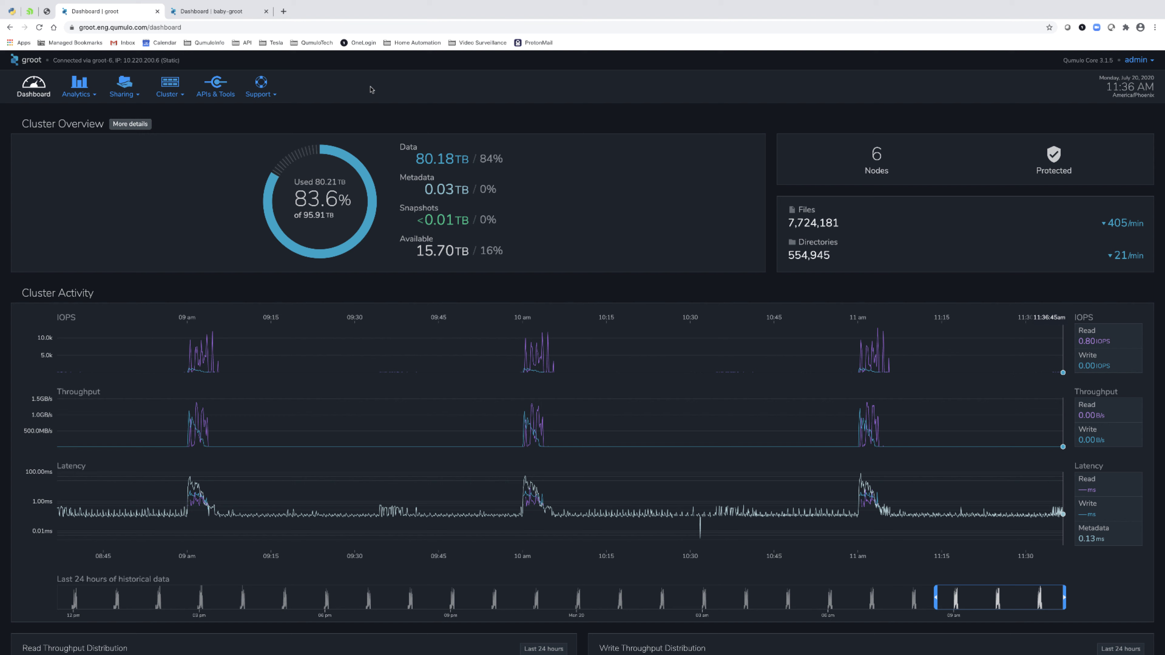
# Step: View the Audit pages of the groot and baby-groot clusters, each sending to syslog port 514
pyautogui.click(186, 89)
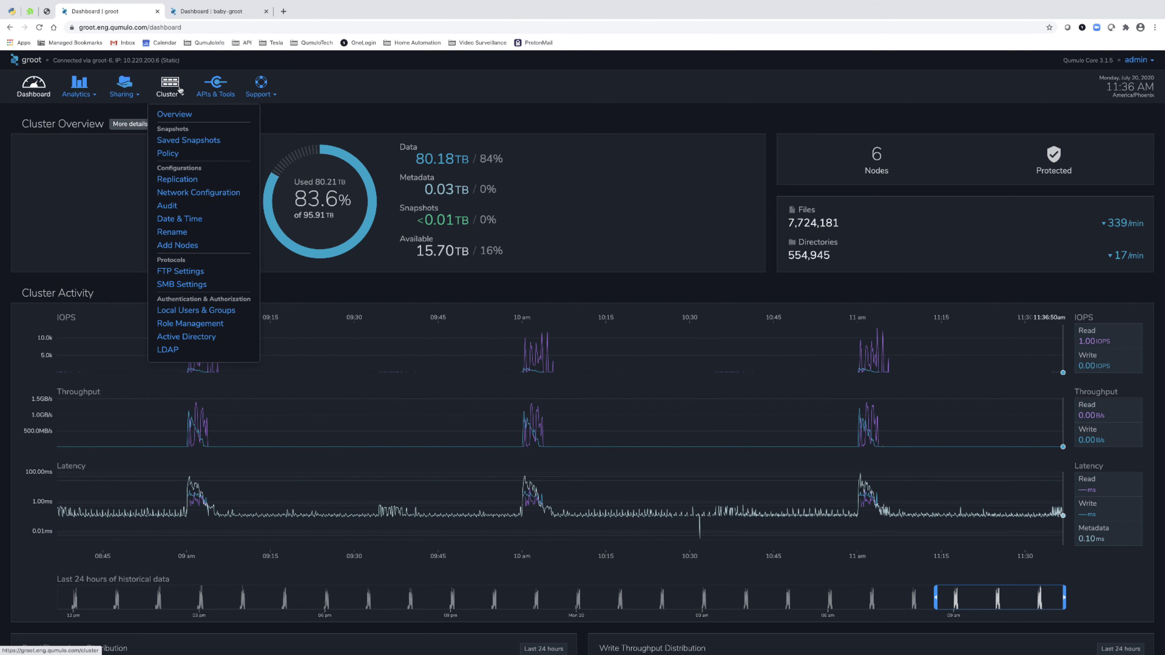
pyautogui.click(168, 207)
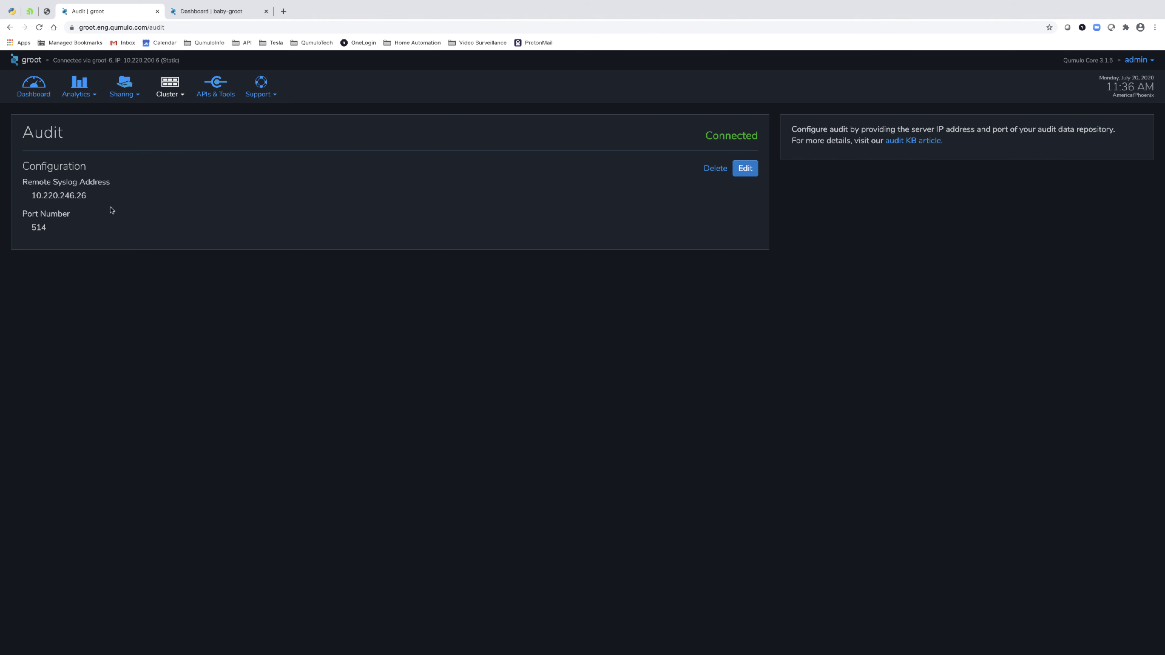
pyautogui.click(228, 11)
pyautogui.click(170, 87)
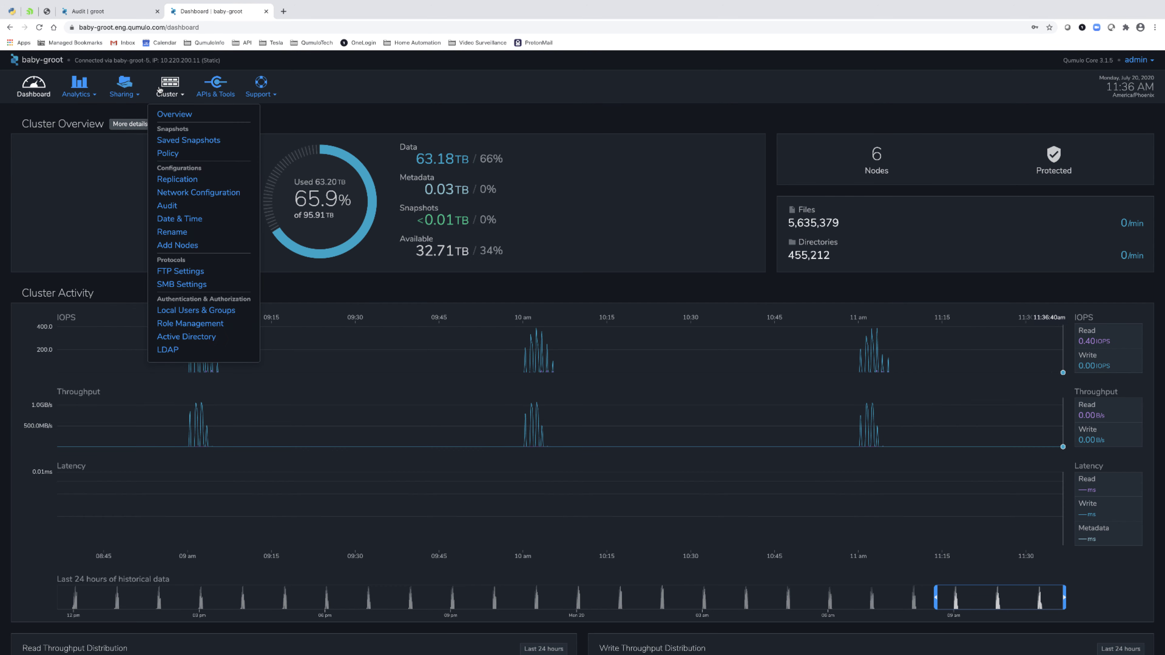
pyautogui.click(169, 207)
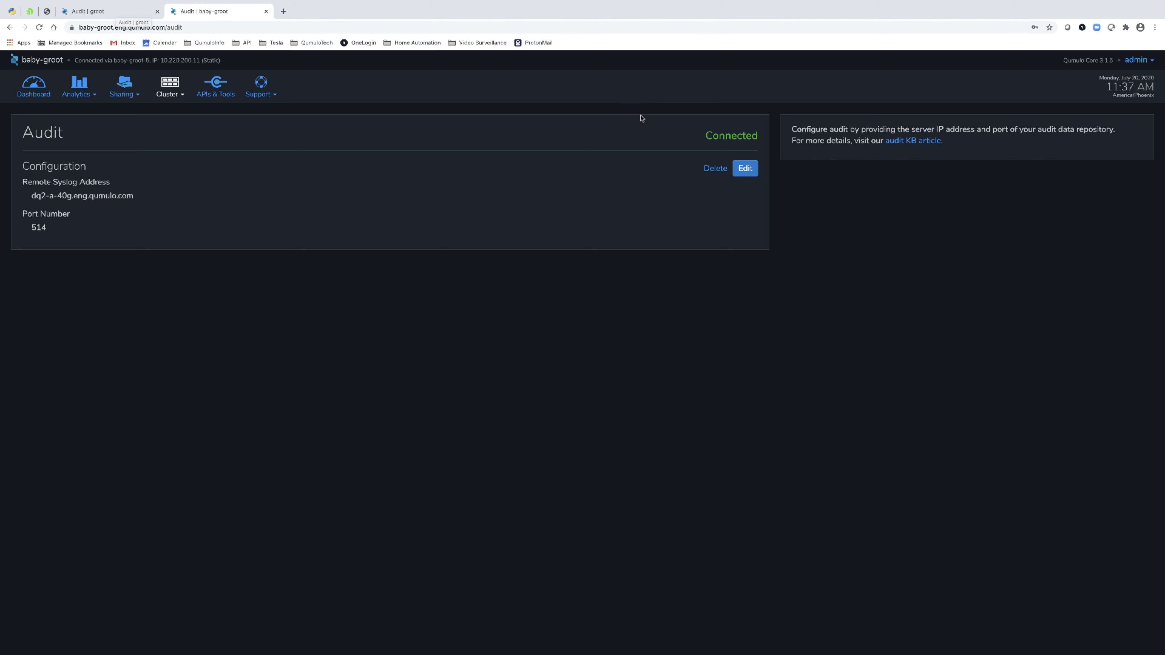
pyautogui.click(121, 11)
# Step: Open Kibana in a new tab and browse the 1,582 qumulo-auditlogs hits in Discover
pyautogui.click(284, 11)
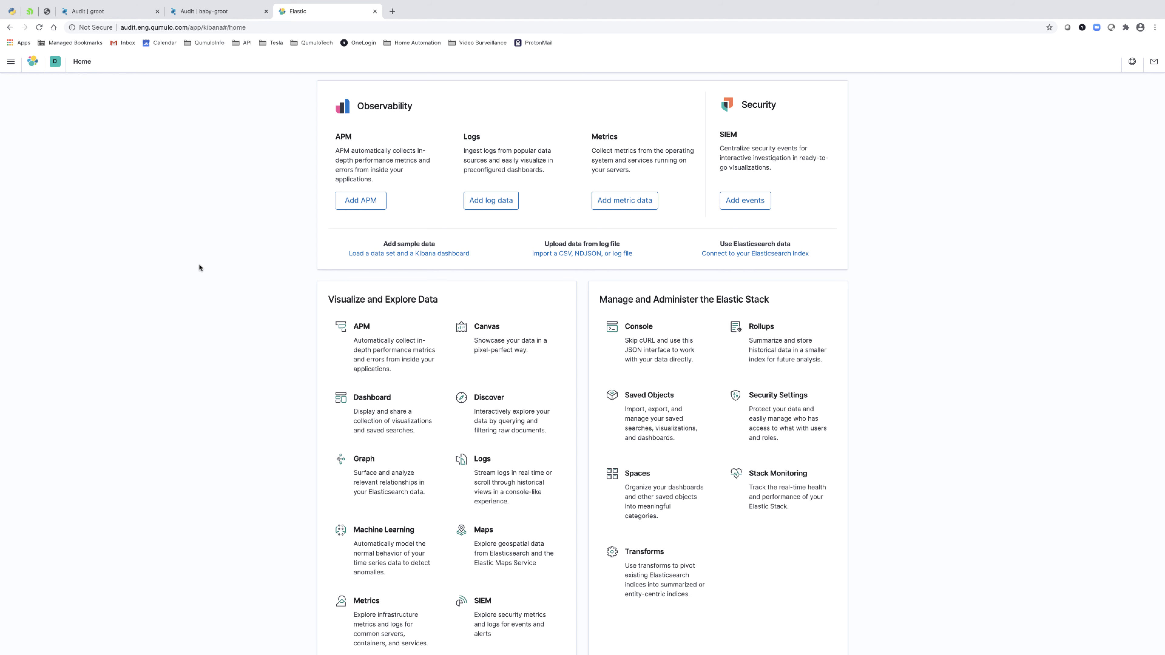
pyautogui.click(11, 63)
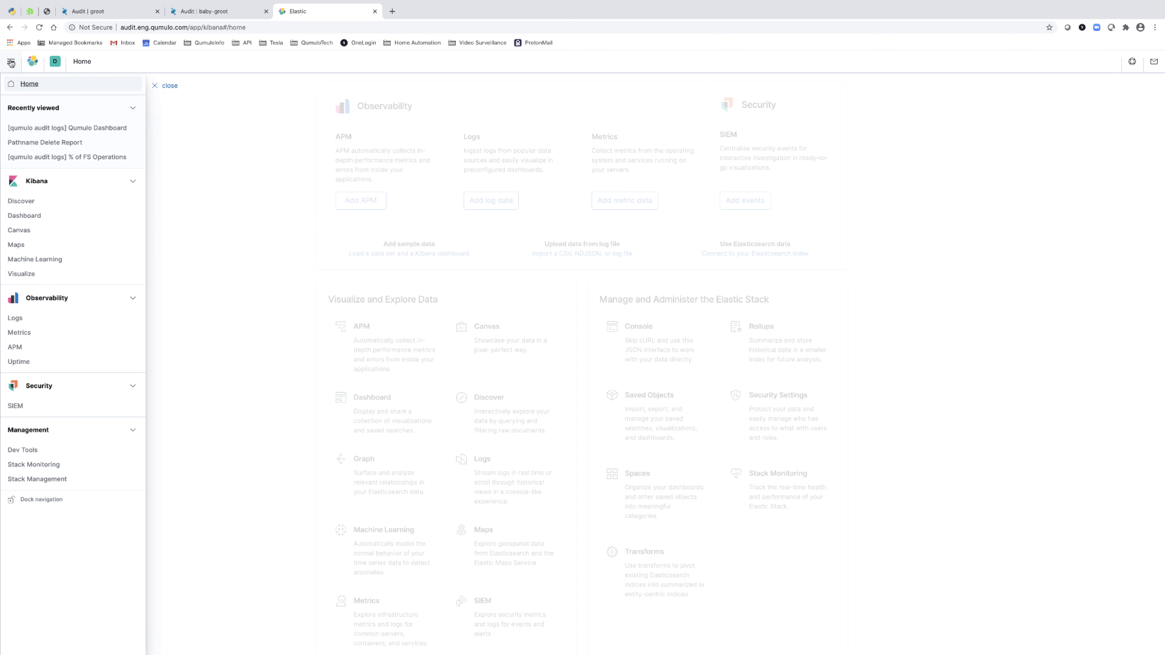
pyautogui.click(23, 203)
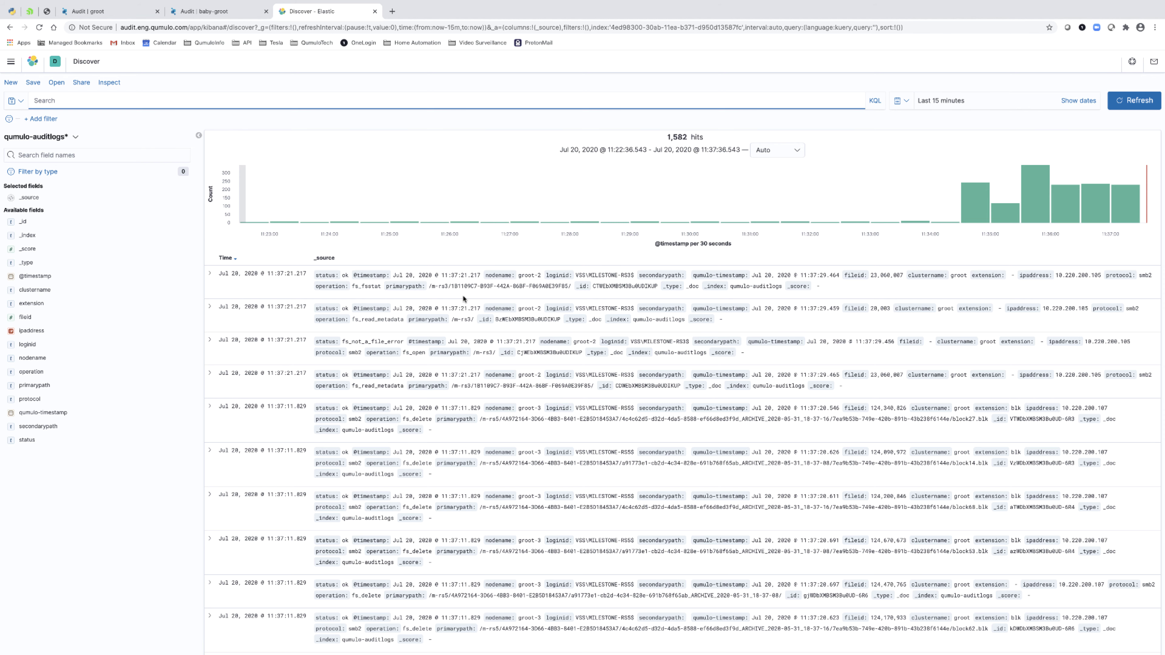
pyautogui.scroll(-8, 462, 294)
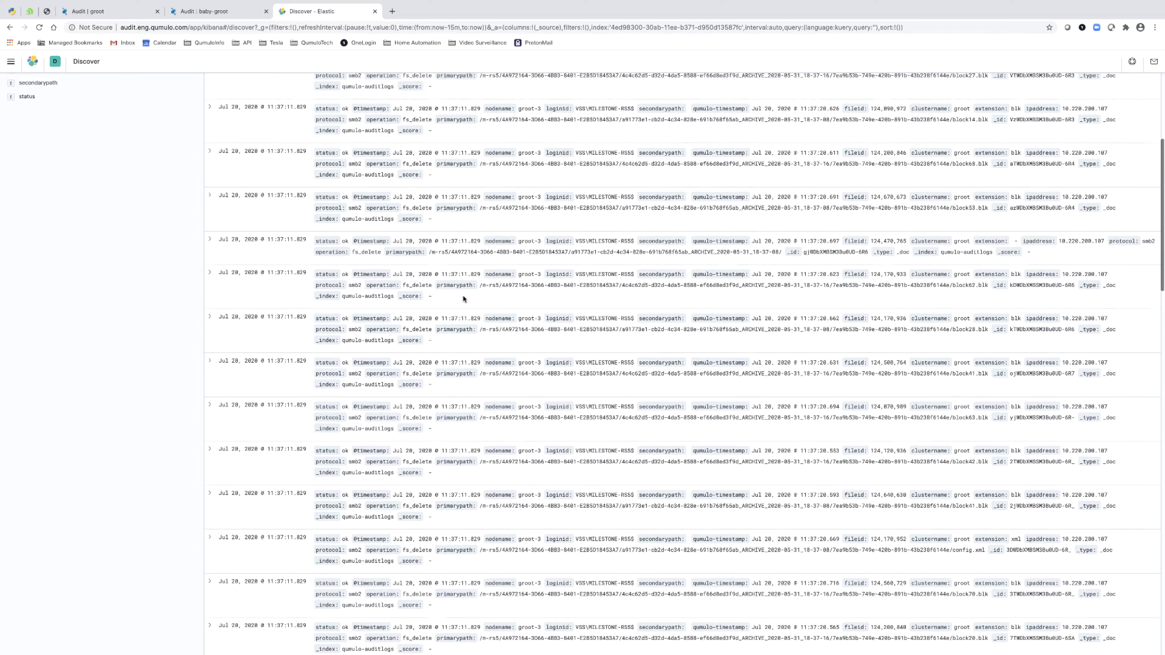
pyautogui.scroll(10, 463, 299)
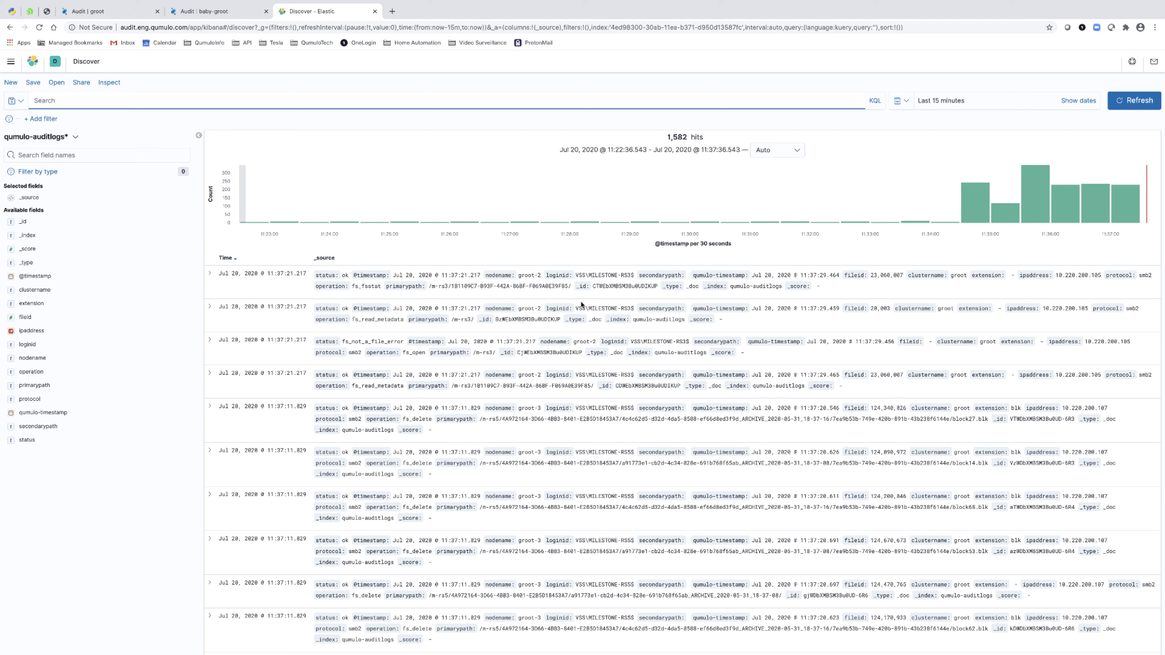
pyautogui.click(13, 64)
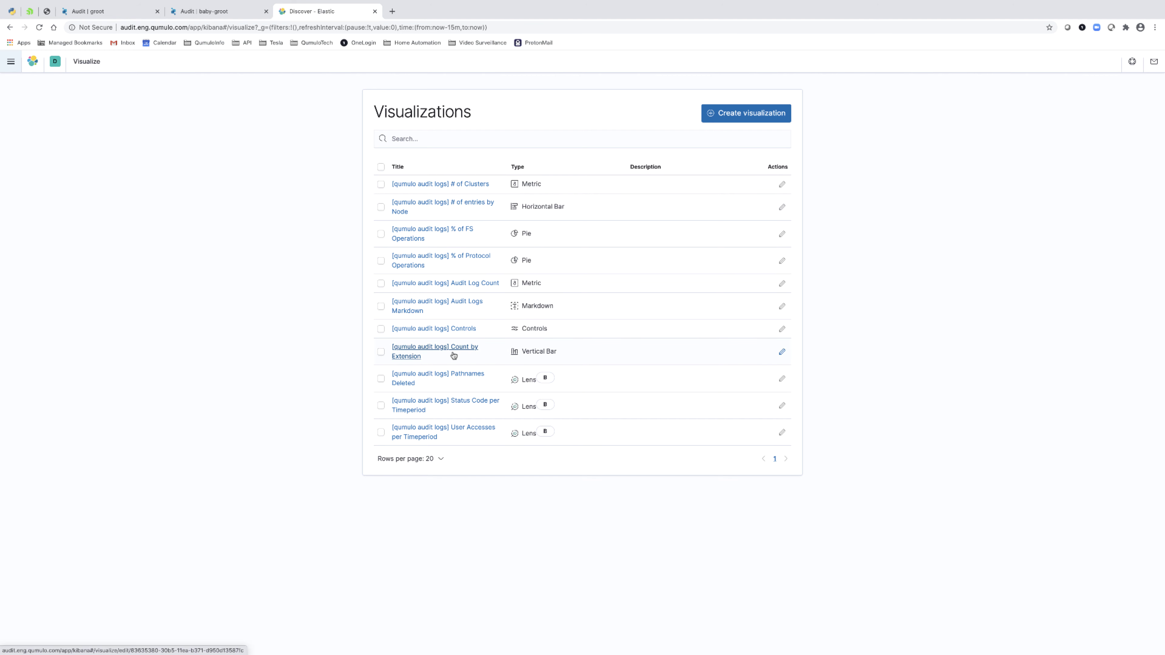
# Step: View the % of Protocol Operations pie (smb2 at 98.77%), then go to the Dashboards list
pyautogui.click(480, 257)
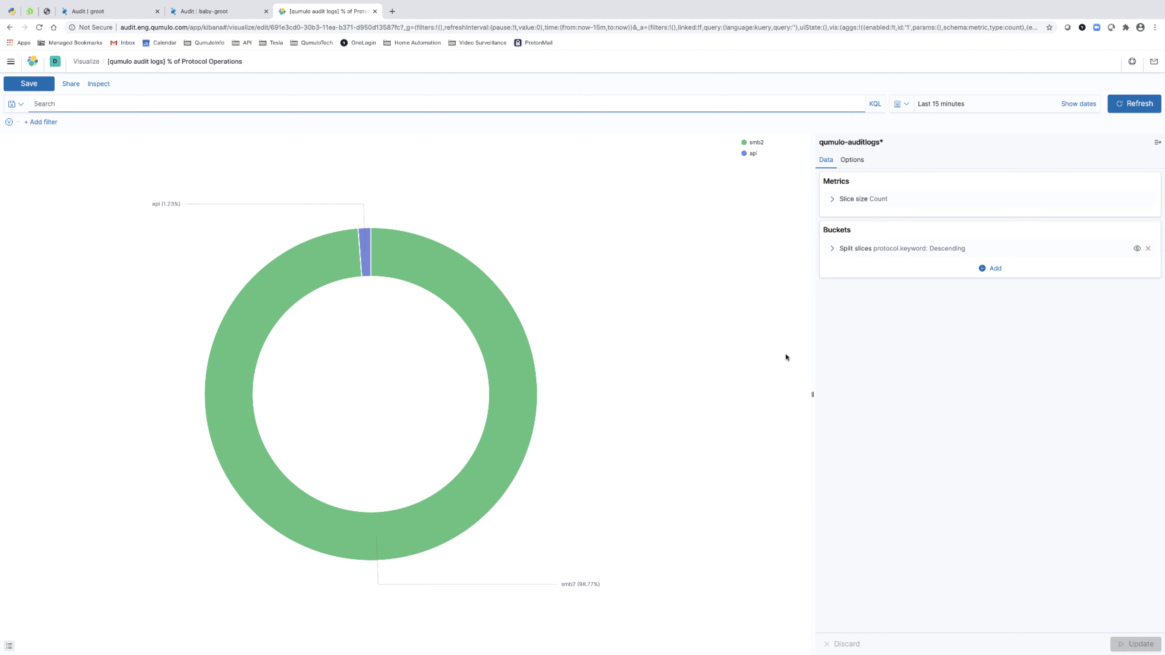
pyautogui.click(11, 63)
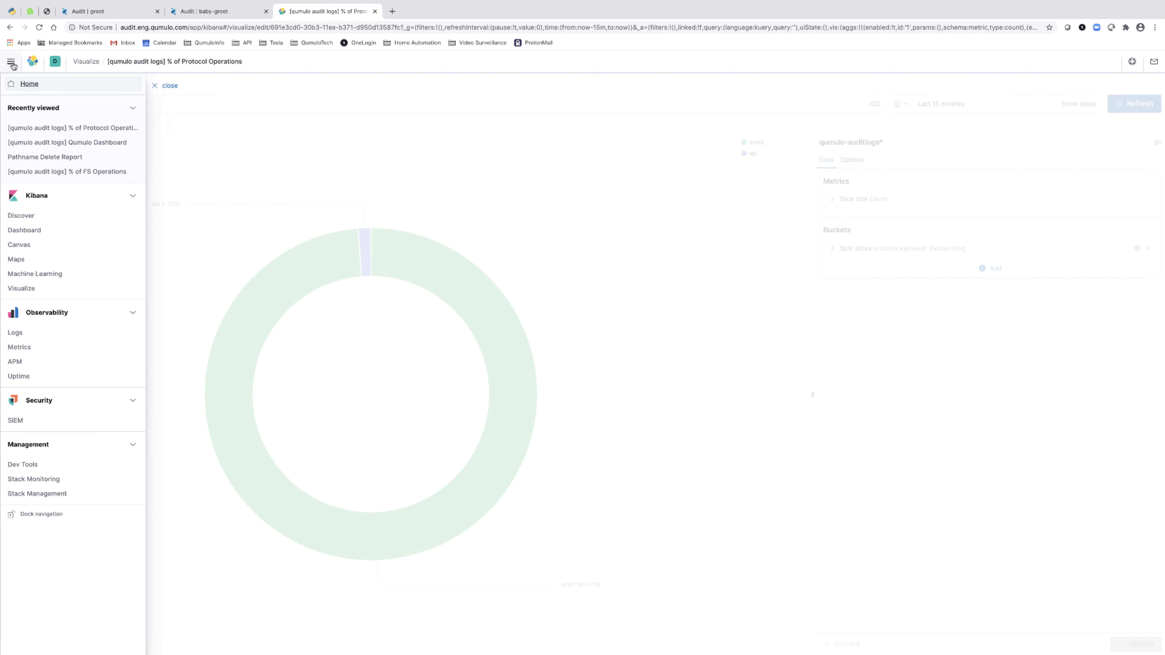
pyautogui.click(26, 231)
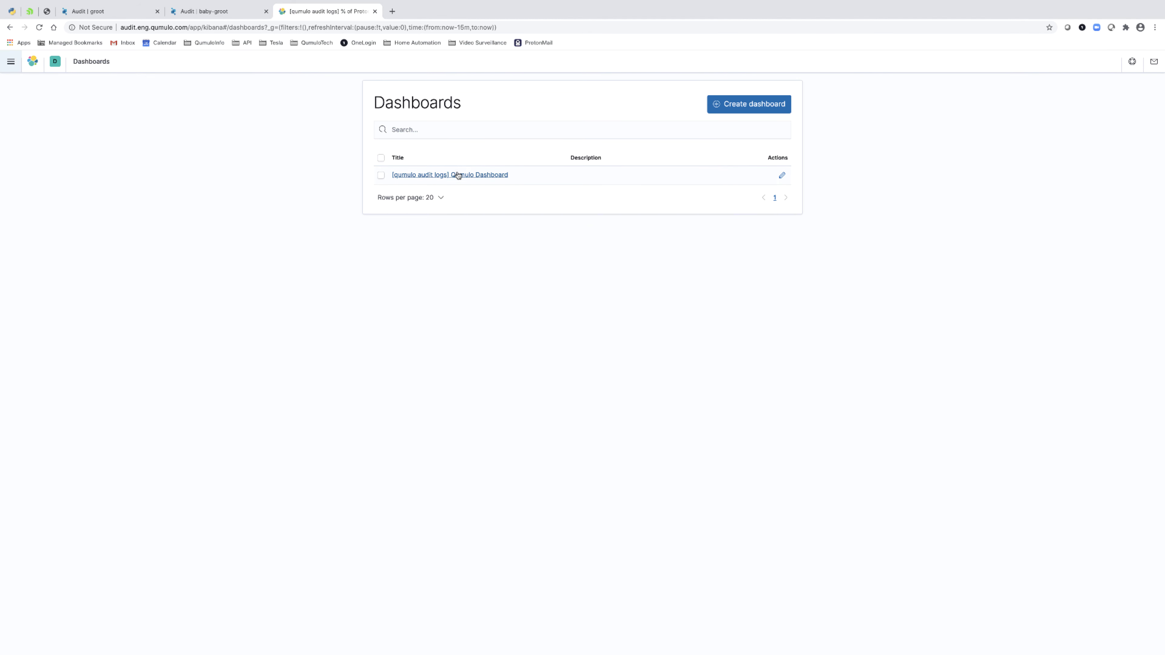
# Step: Open the [qumulo audit logs] Qumulo Dashboard and set its time range to Last 24 hours
pyautogui.click(455, 174)
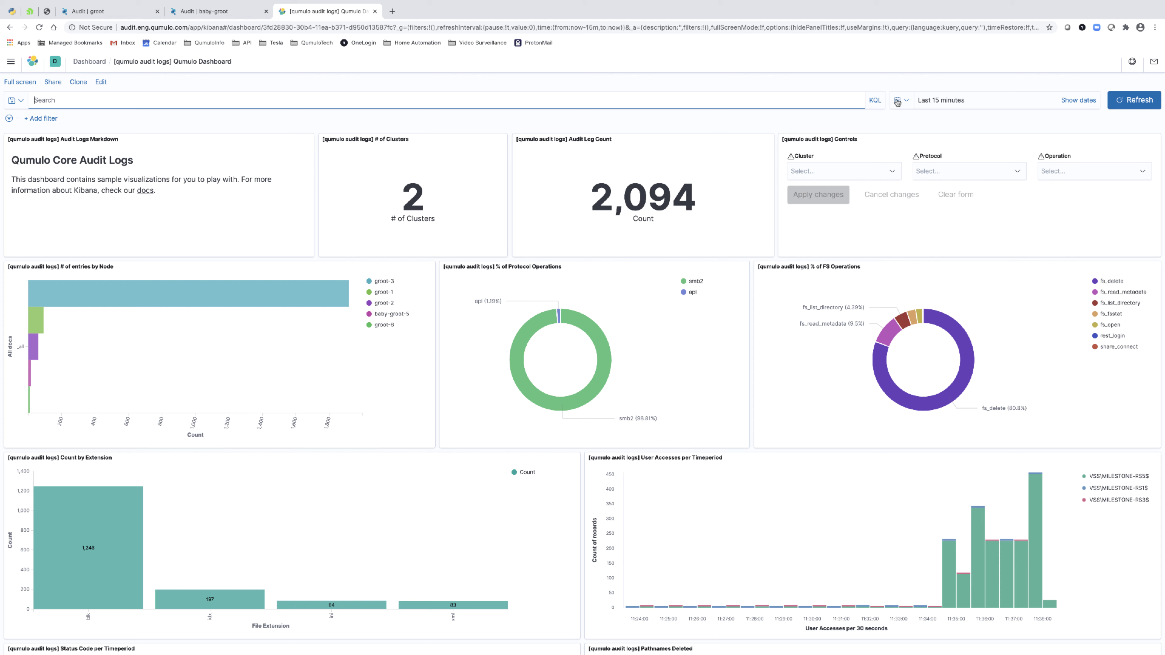
pyautogui.click(898, 102)
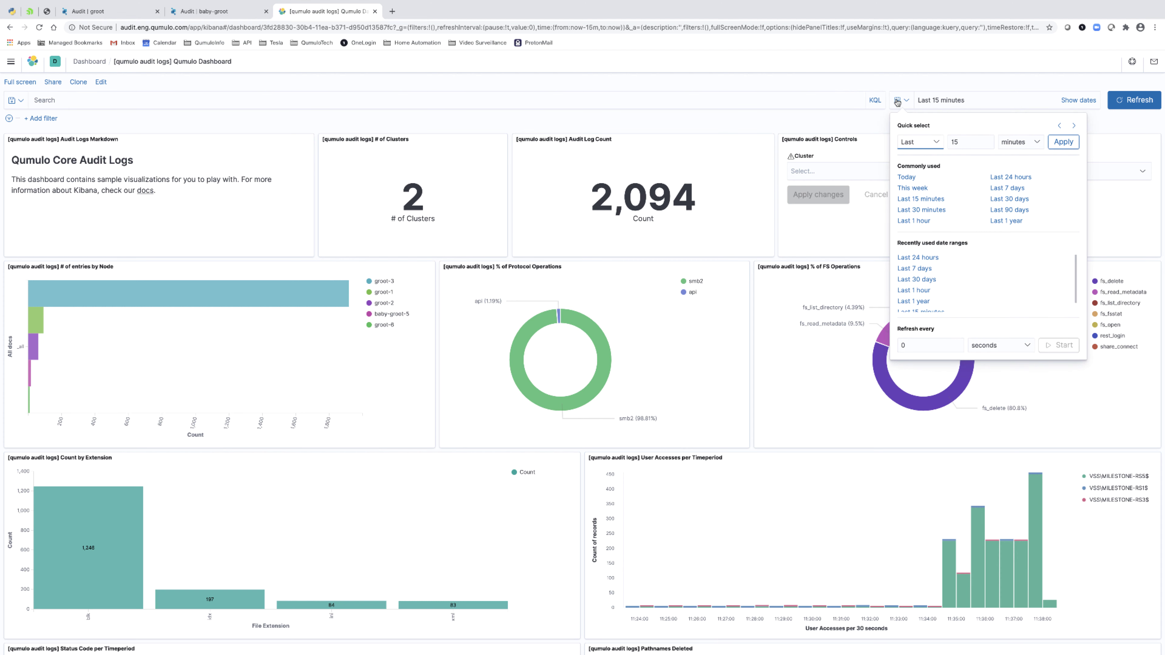
pyautogui.click(1012, 178)
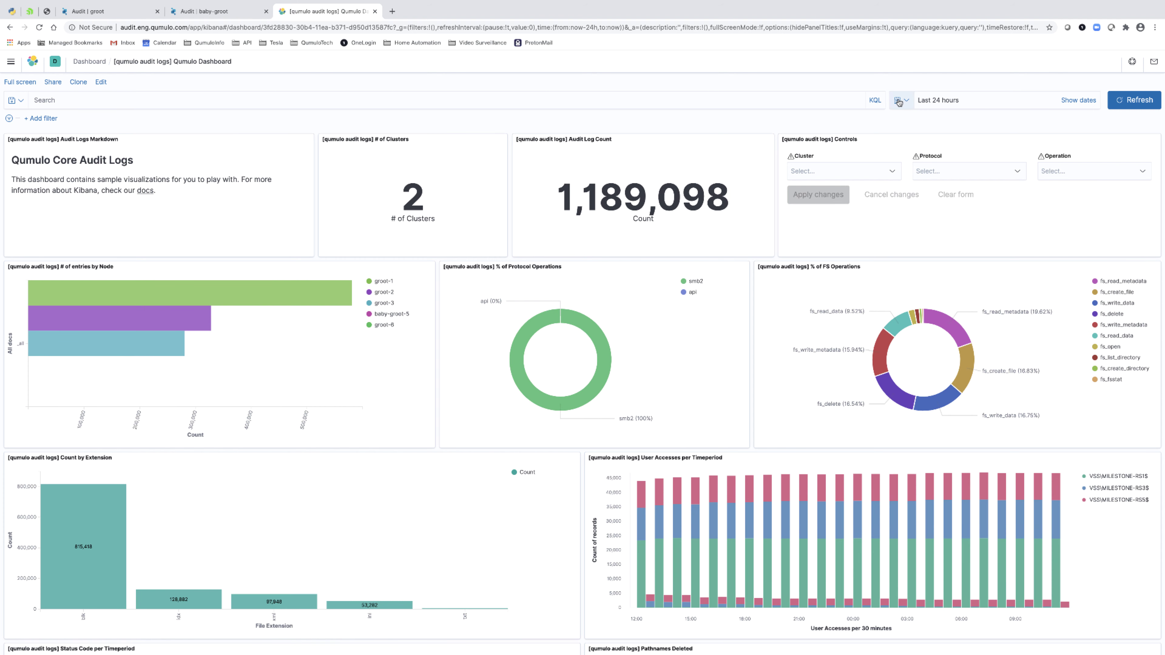
# Step: Start automatic dashboard refresh every 5 seconds
pyautogui.click(899, 102)
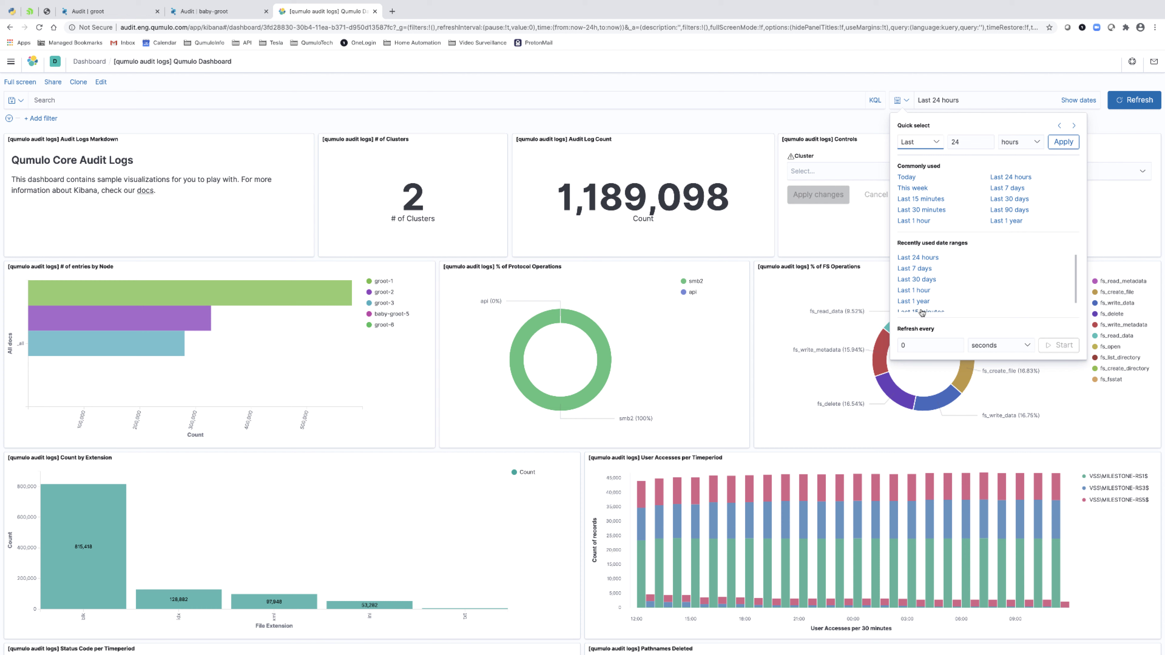
pyautogui.doubleClick(909, 351)
pyautogui.write('5')
pyautogui.click(1062, 345)
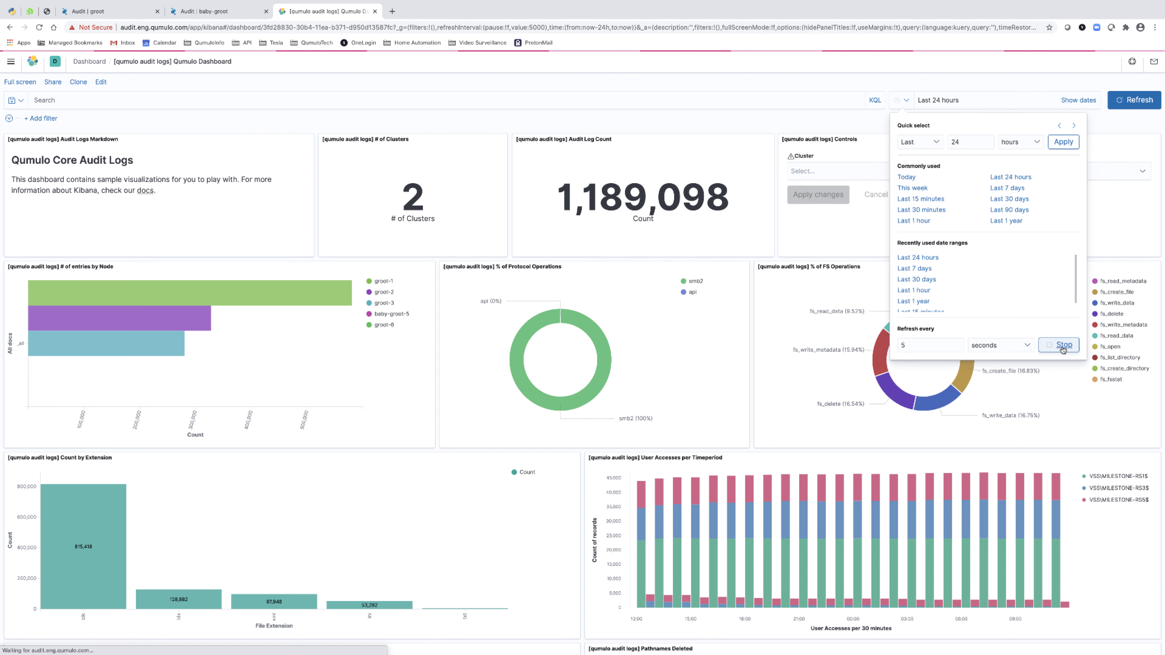
pyautogui.click(714, 92)
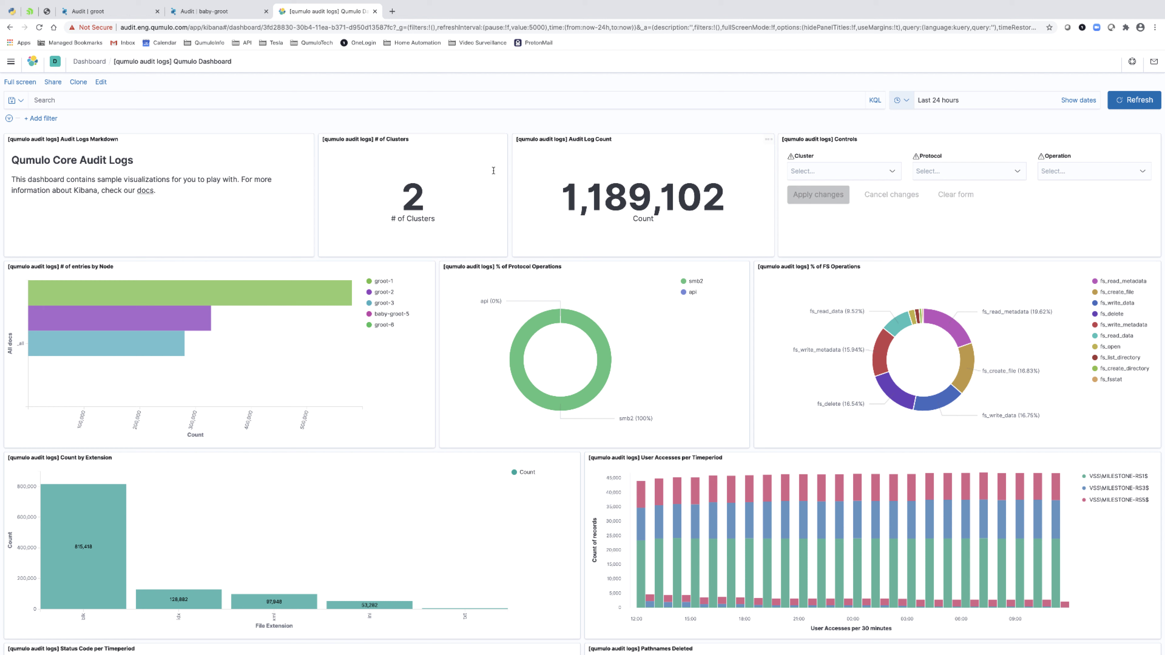
pyautogui.moveTo(216, 294)
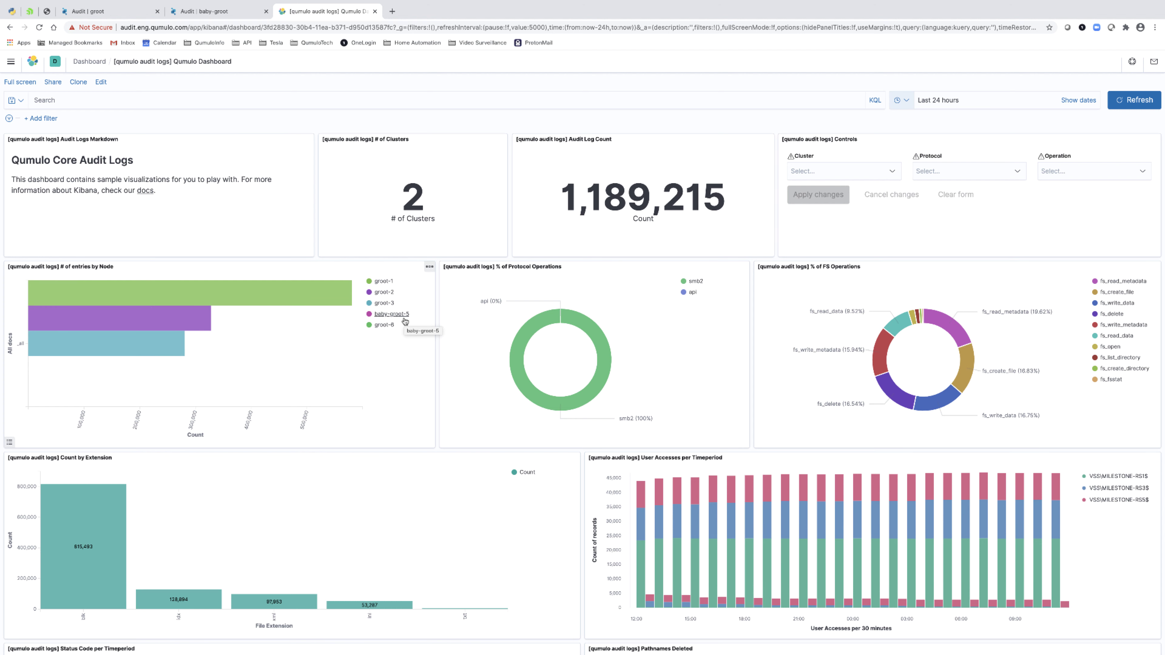
pyautogui.moveTo(285, 294)
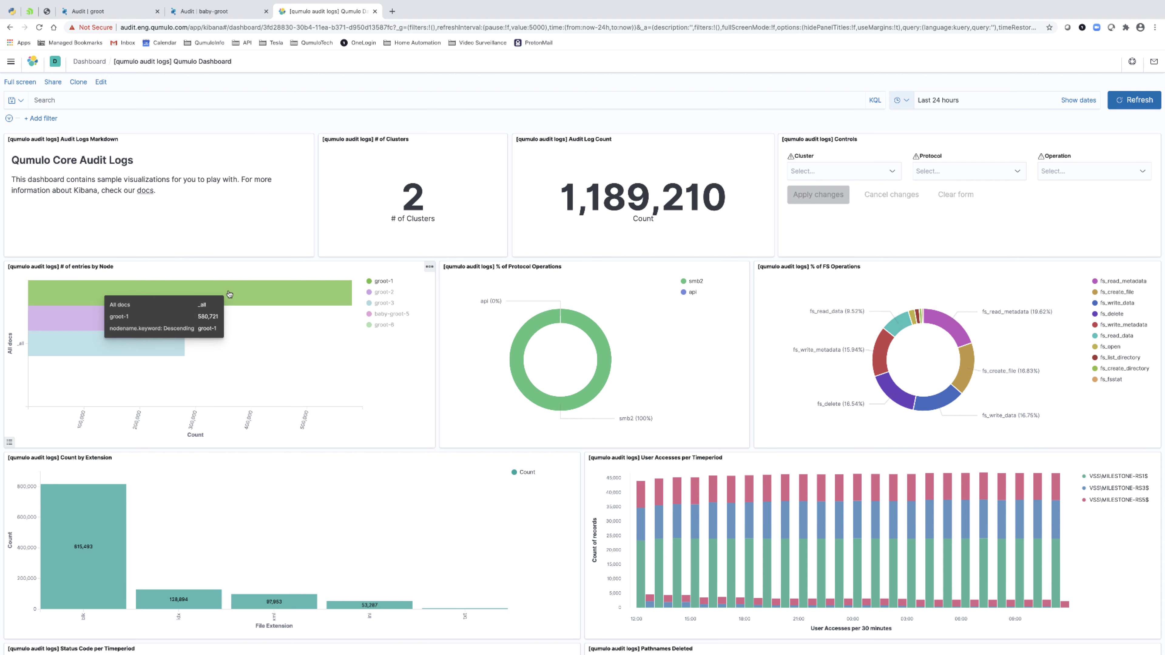
pyautogui.moveTo(136, 315)
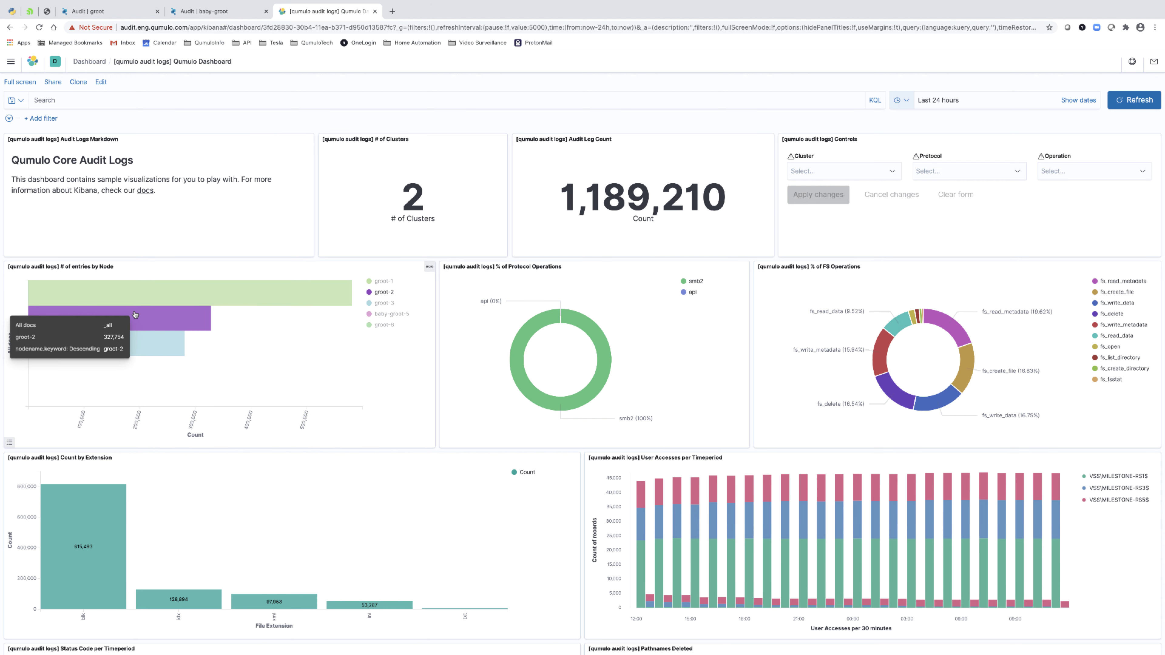
pyautogui.moveTo(114, 345)
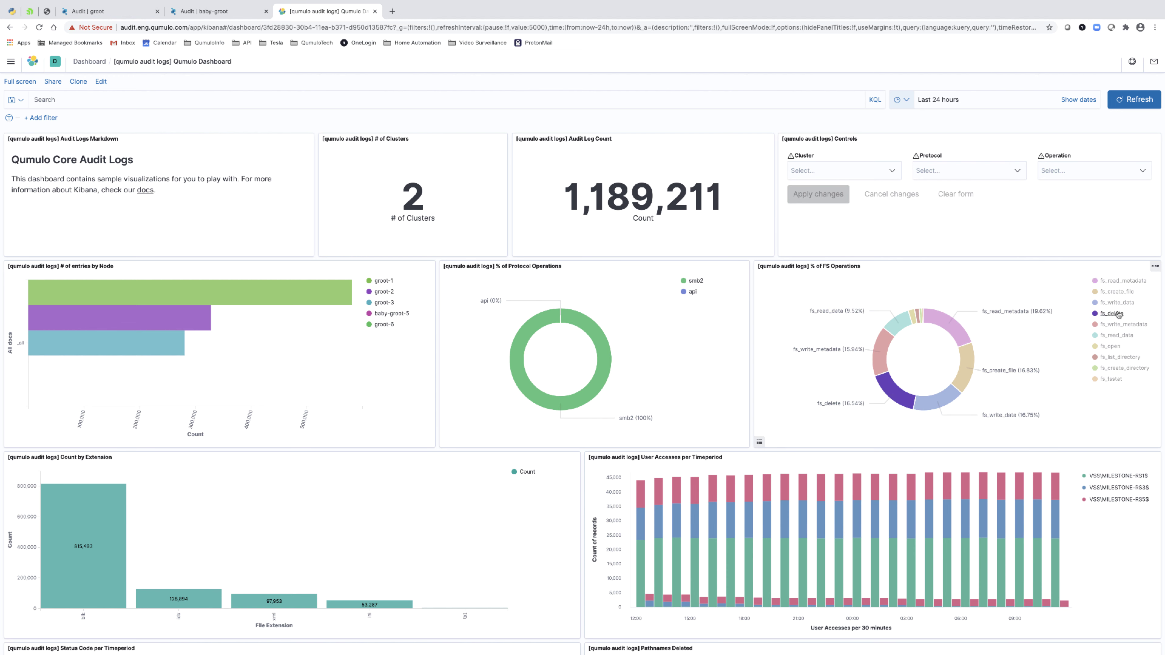
pyautogui.moveTo(950, 325)
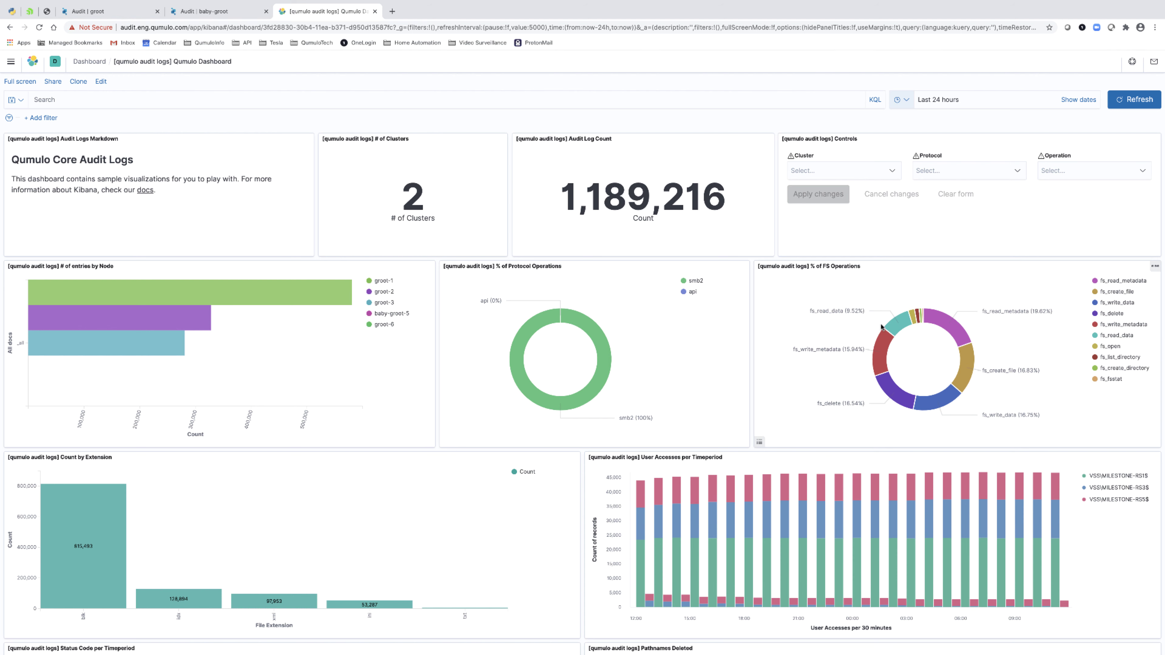
pyautogui.moveTo(882, 351)
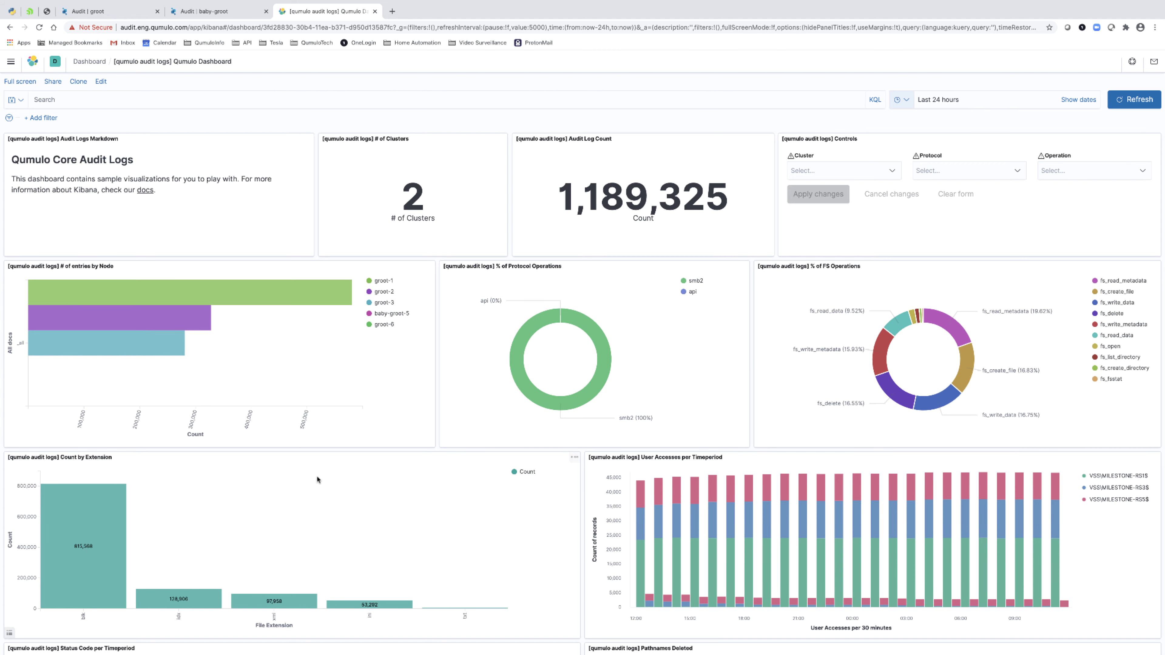
pyautogui.scroll(-4, 260, 338)
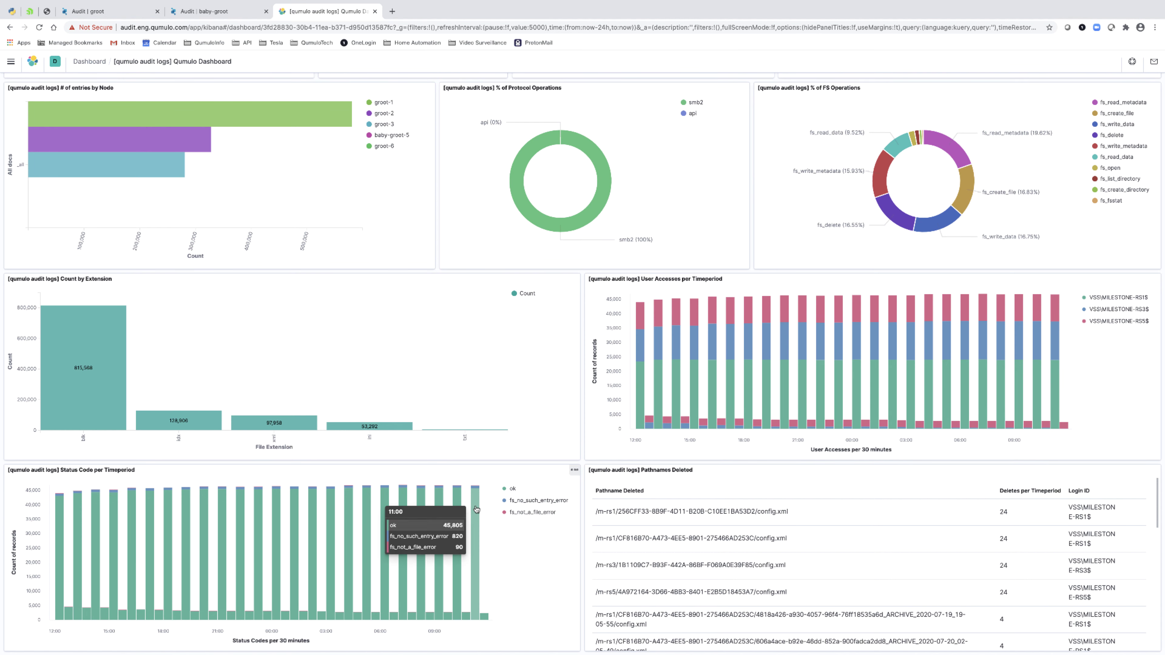
pyautogui.scroll(-3, 836, 560)
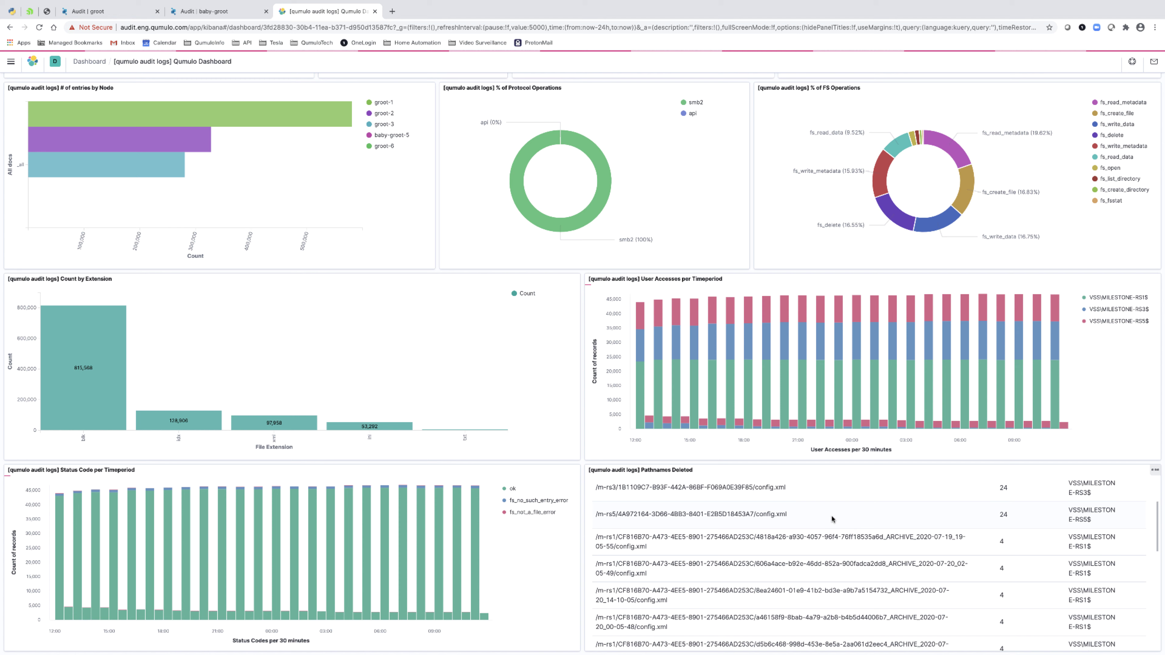
pyautogui.scroll(3, 833, 519)
pyautogui.scroll(-5, 917, 532)
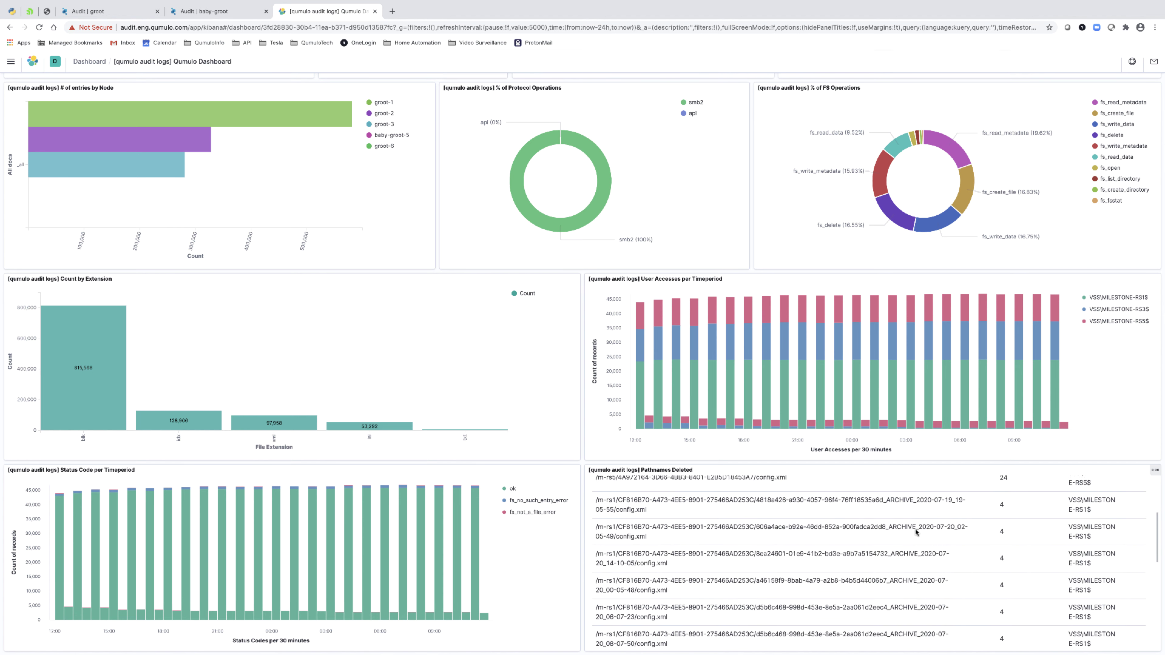
pyautogui.scroll(-5, 917, 532)
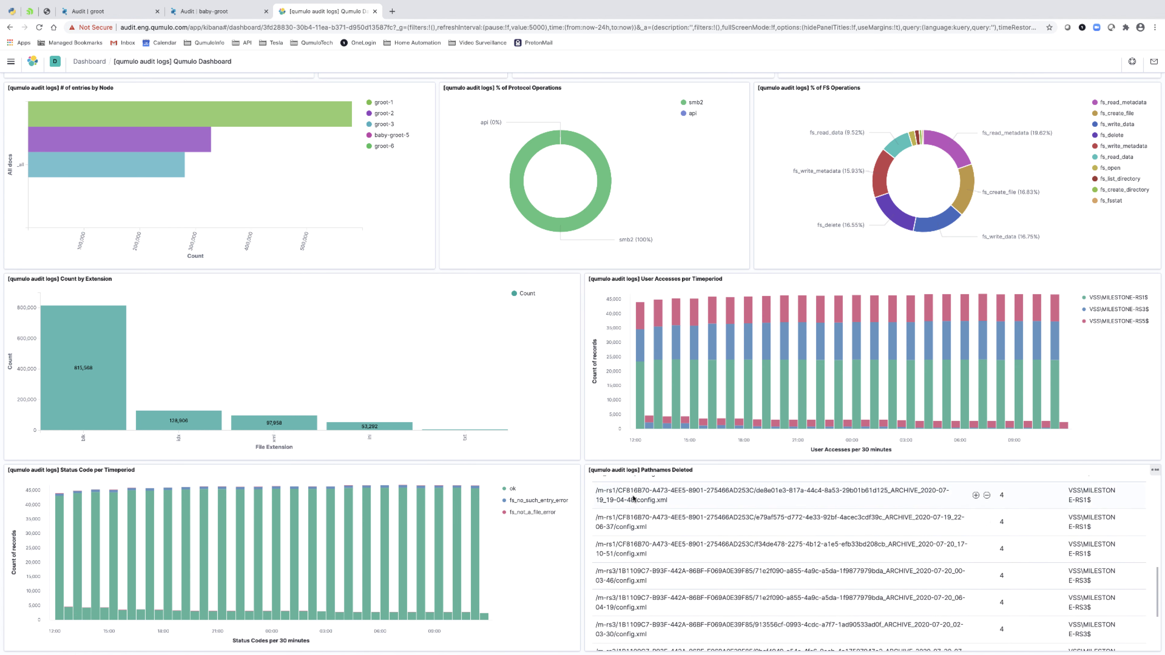
pyautogui.scroll(10, 1100, 500)
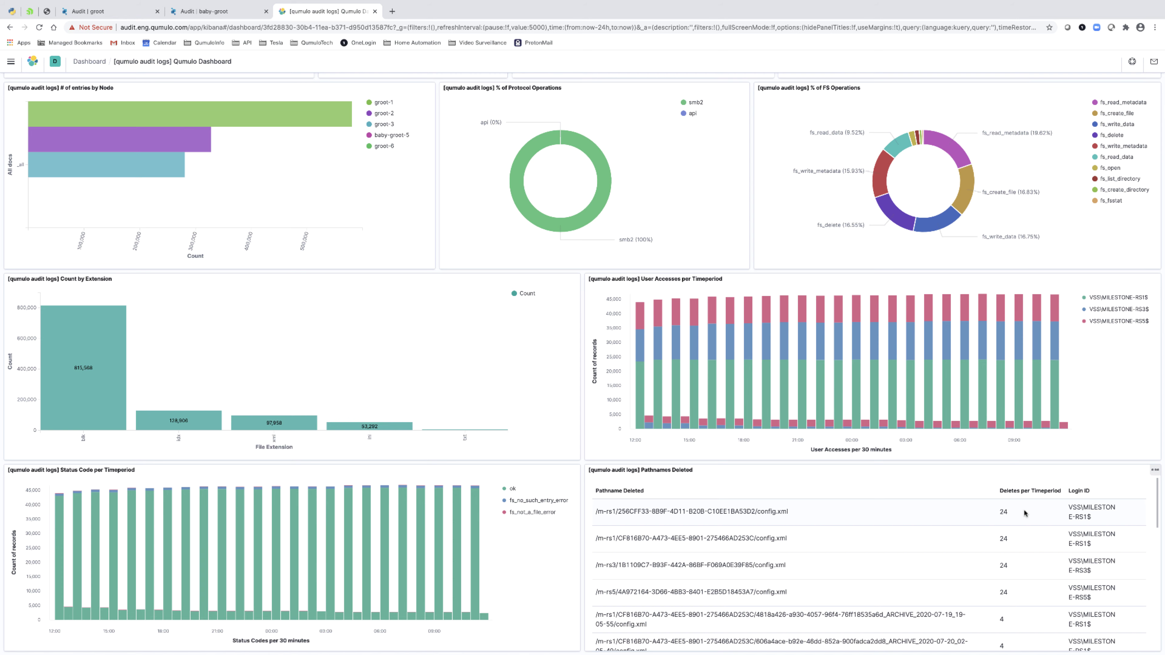
# Step: Look through the Cluster, Protocol and Operation control lists, then bring up the time picker settings
pyautogui.scroll(5, 689, 148)
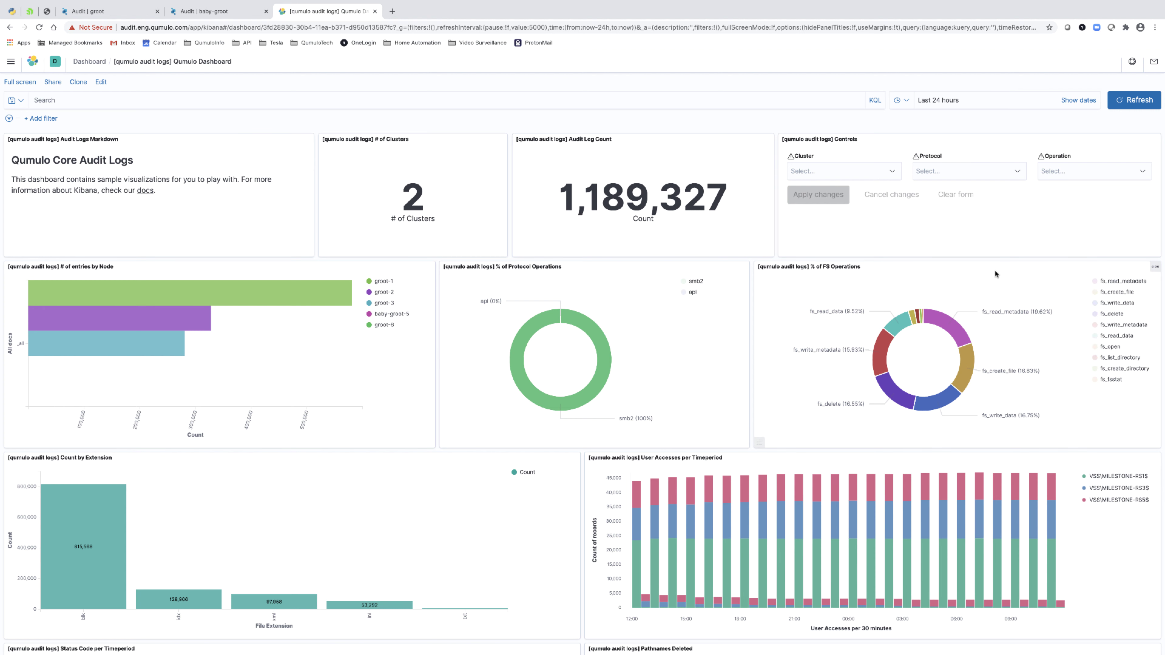
pyautogui.click(887, 171)
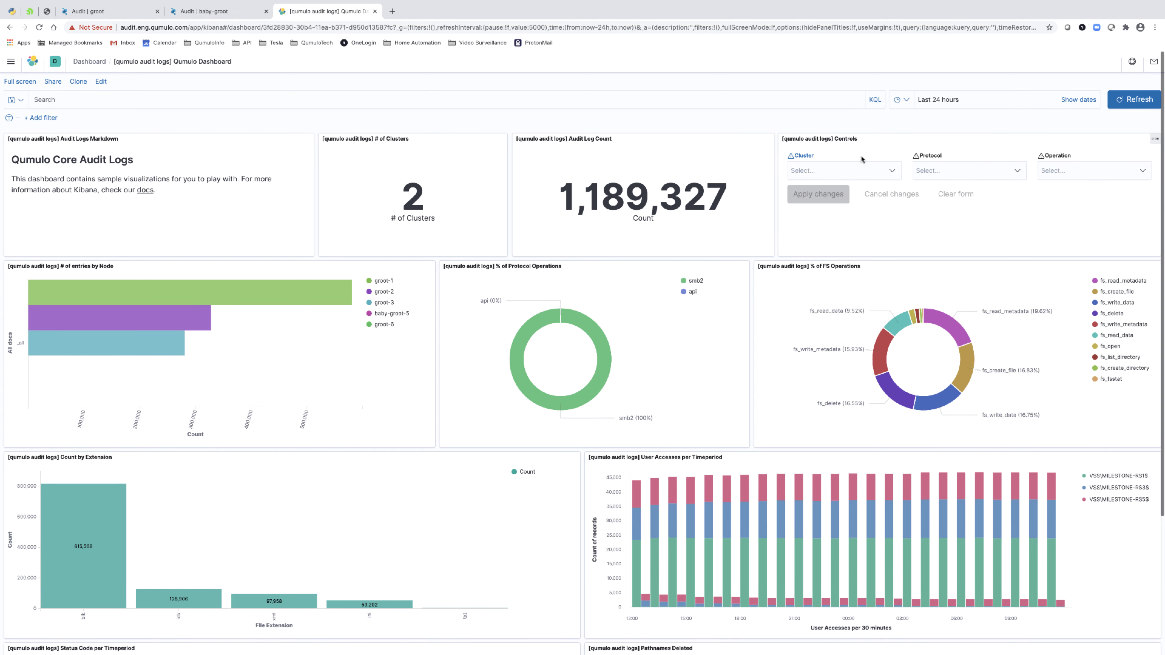
pyautogui.click(1017, 172)
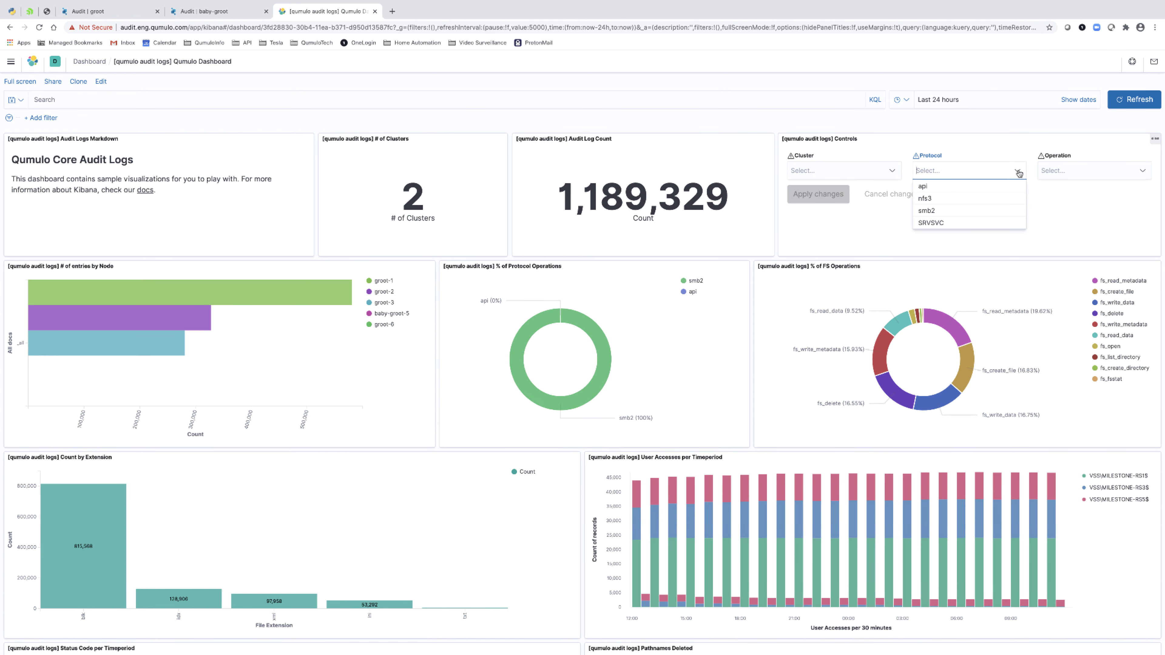
pyautogui.click(1104, 172)
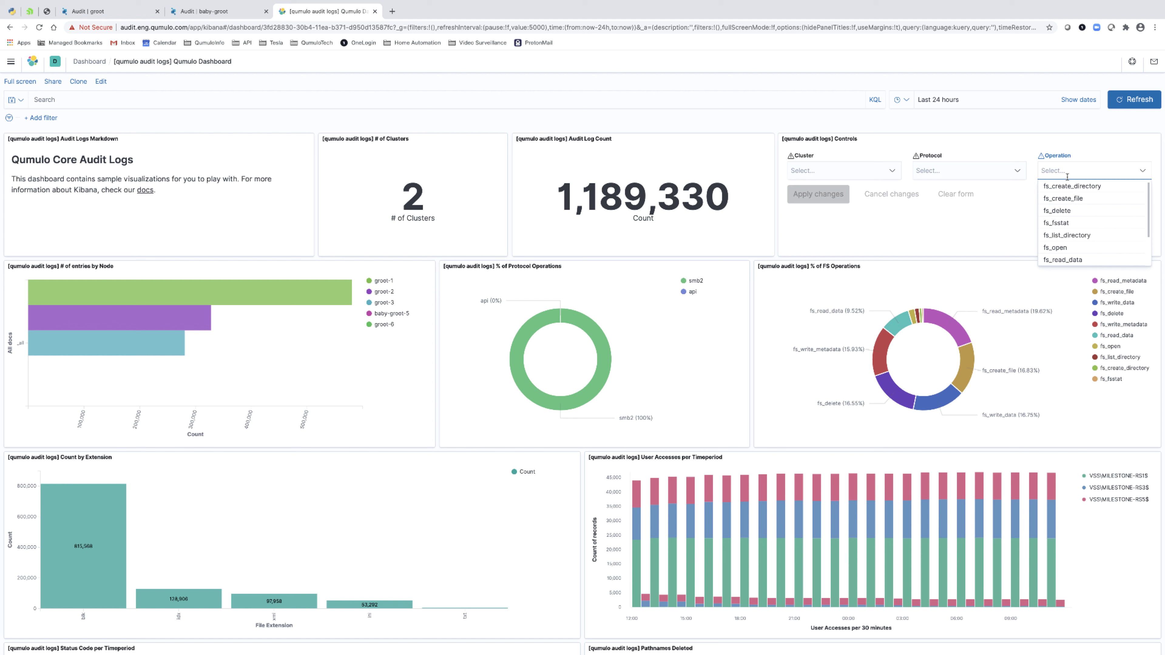
pyautogui.click(987, 142)
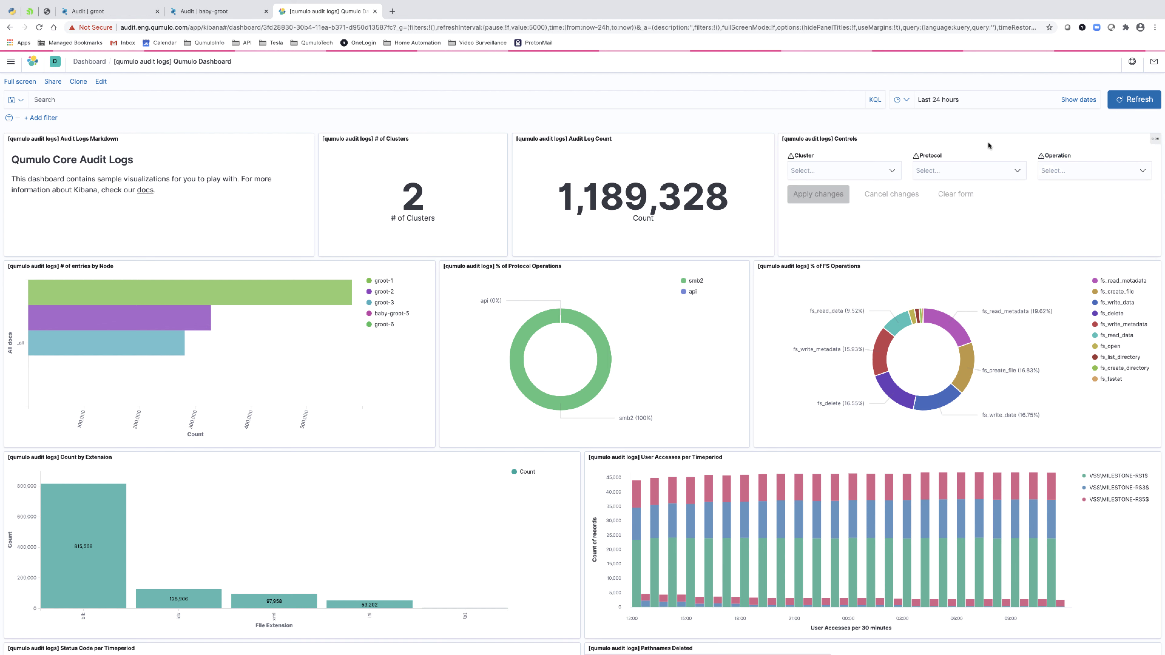
pyautogui.click(892, 172)
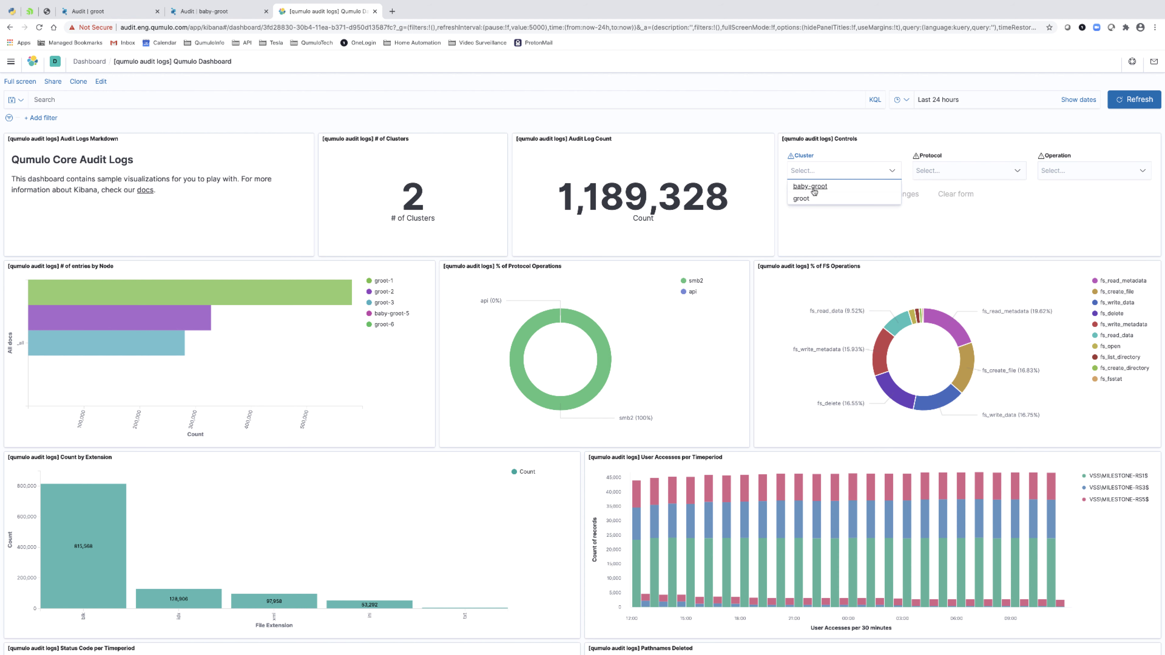
pyautogui.click(810, 217)
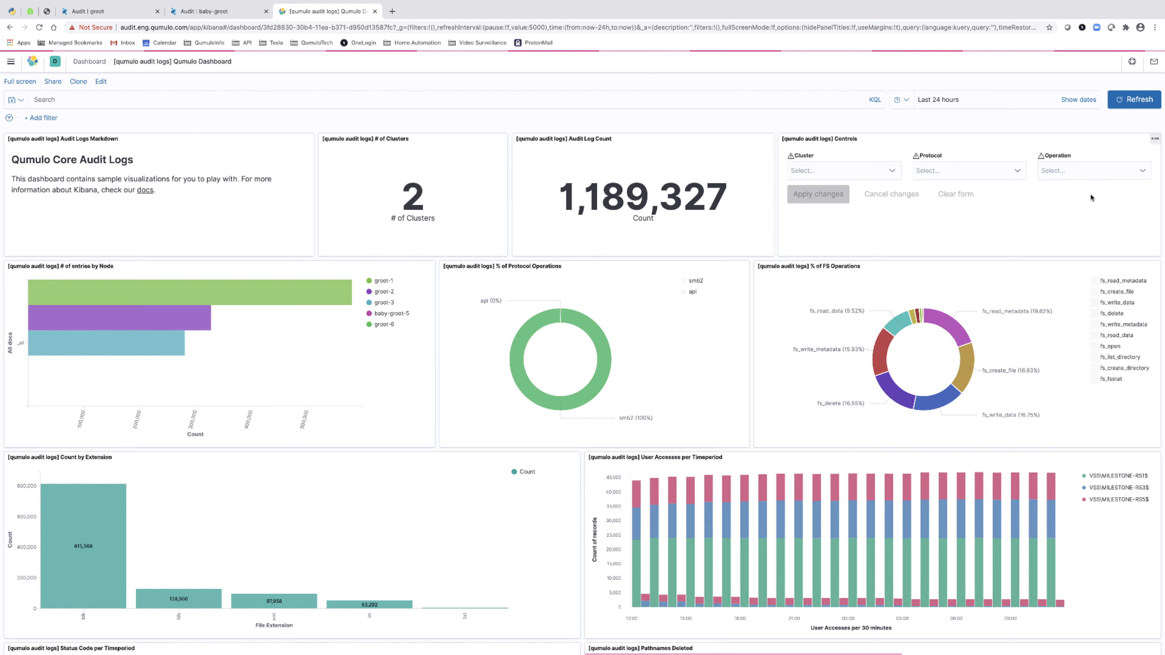
pyautogui.click(901, 98)
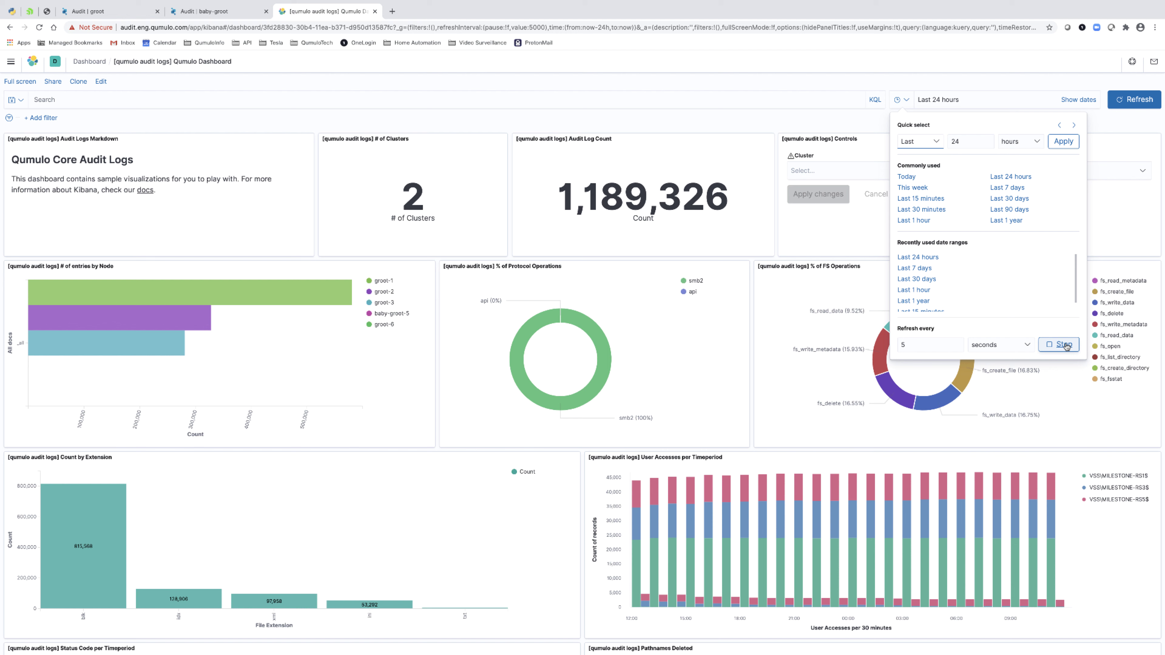
# Step: Pause auto-refresh and filter the Operation control to fs_create_file and fs_delete
pyautogui.click(1065, 345)
pyautogui.click(1124, 171)
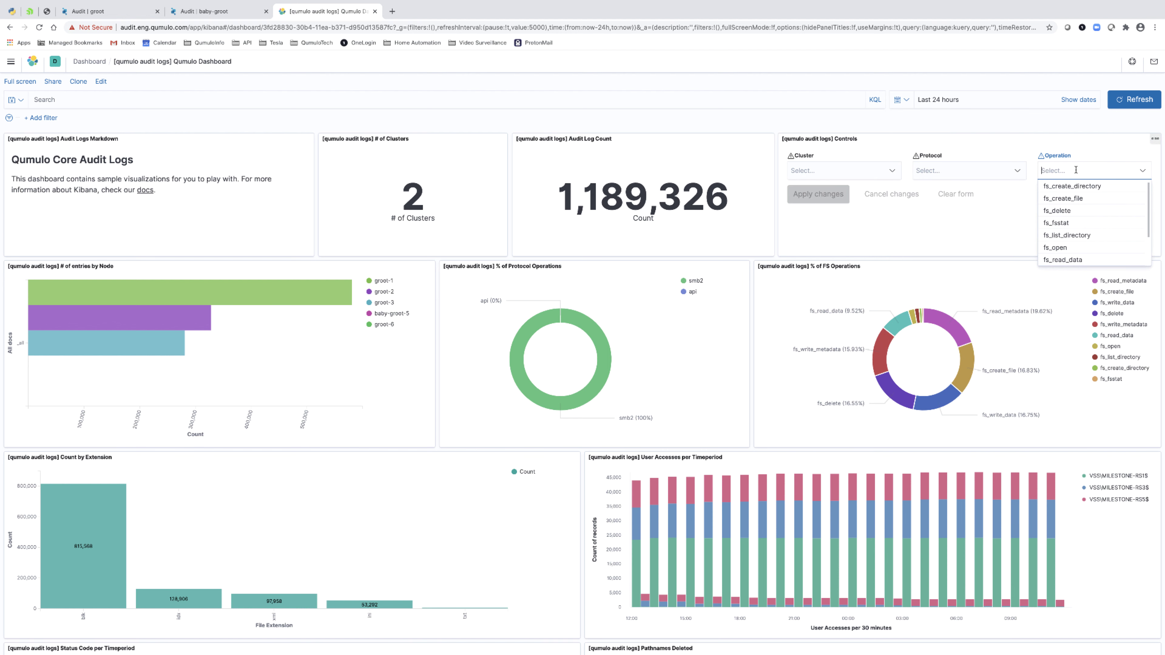
pyautogui.click(1064, 199)
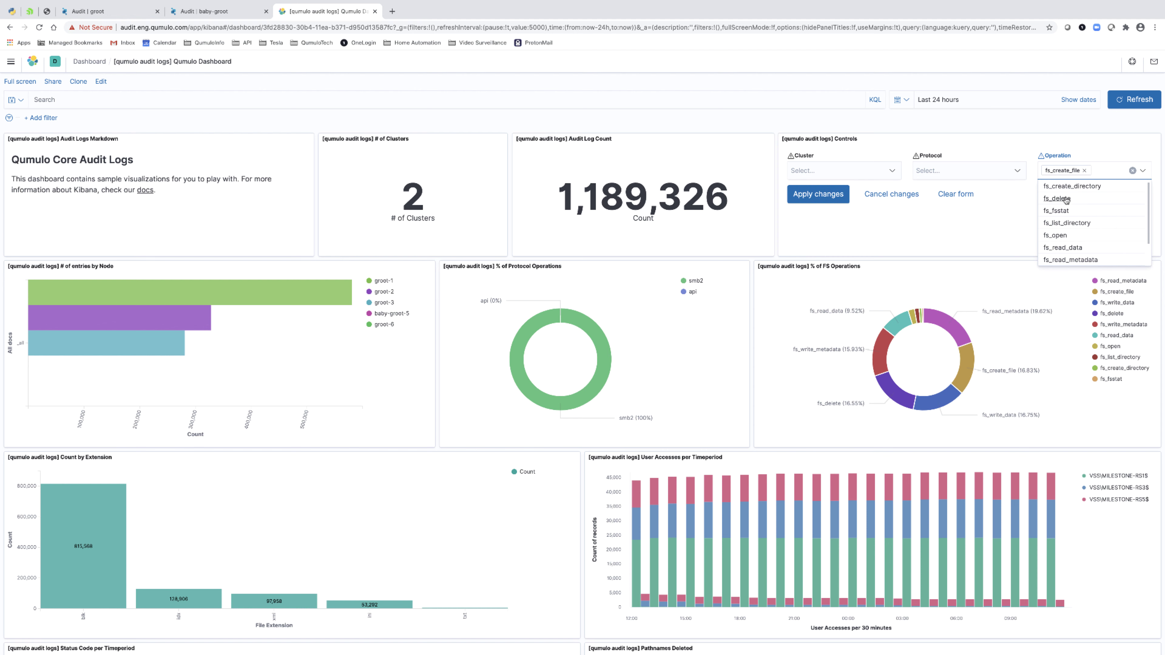
pyautogui.click(1065, 199)
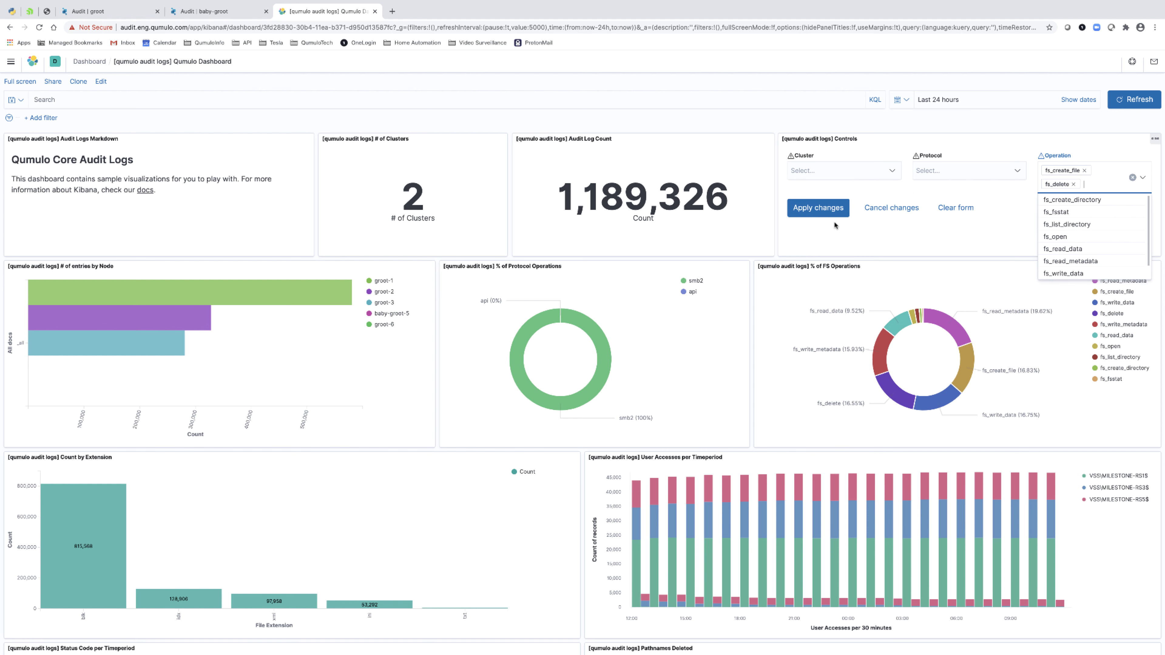
pyautogui.click(822, 210)
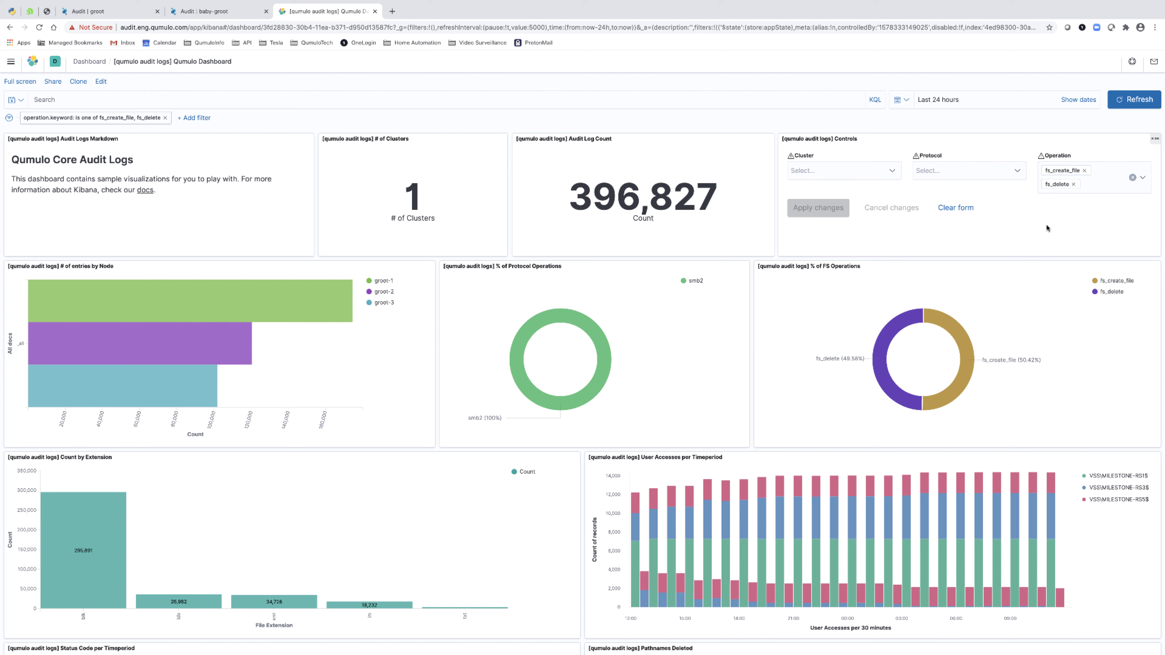
# Step: Resume the 5-second auto-refresh on the filtered dashboard
pyautogui.click(897, 101)
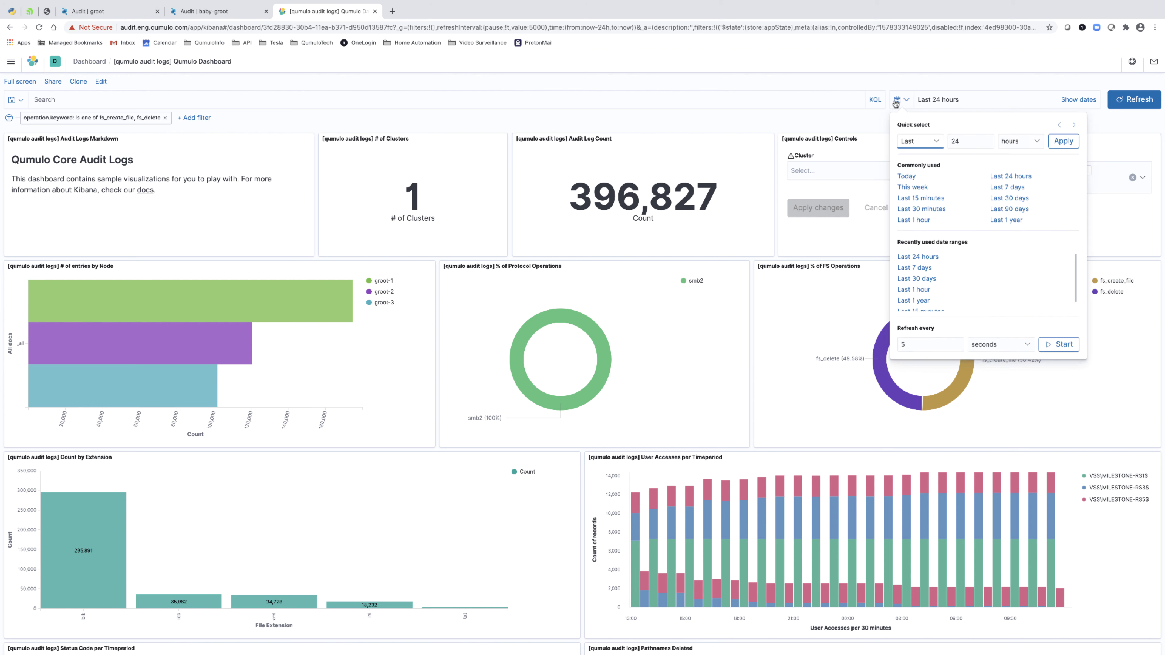
pyautogui.click(1060, 345)
pyautogui.click(690, 100)
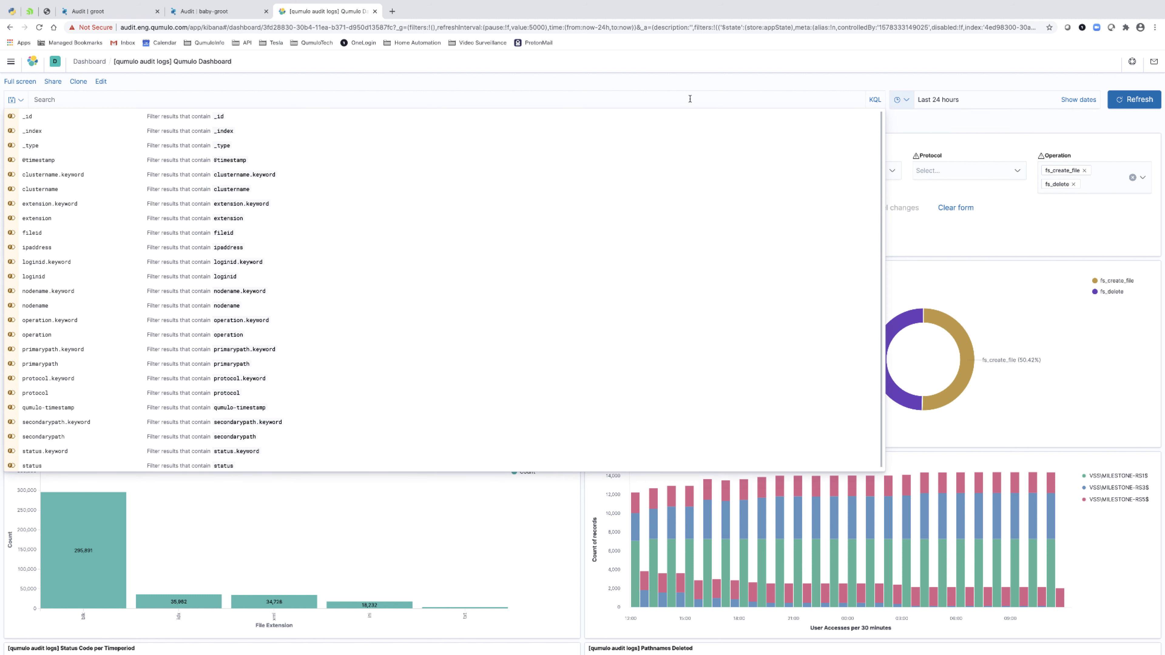
pyautogui.click(903, 77)
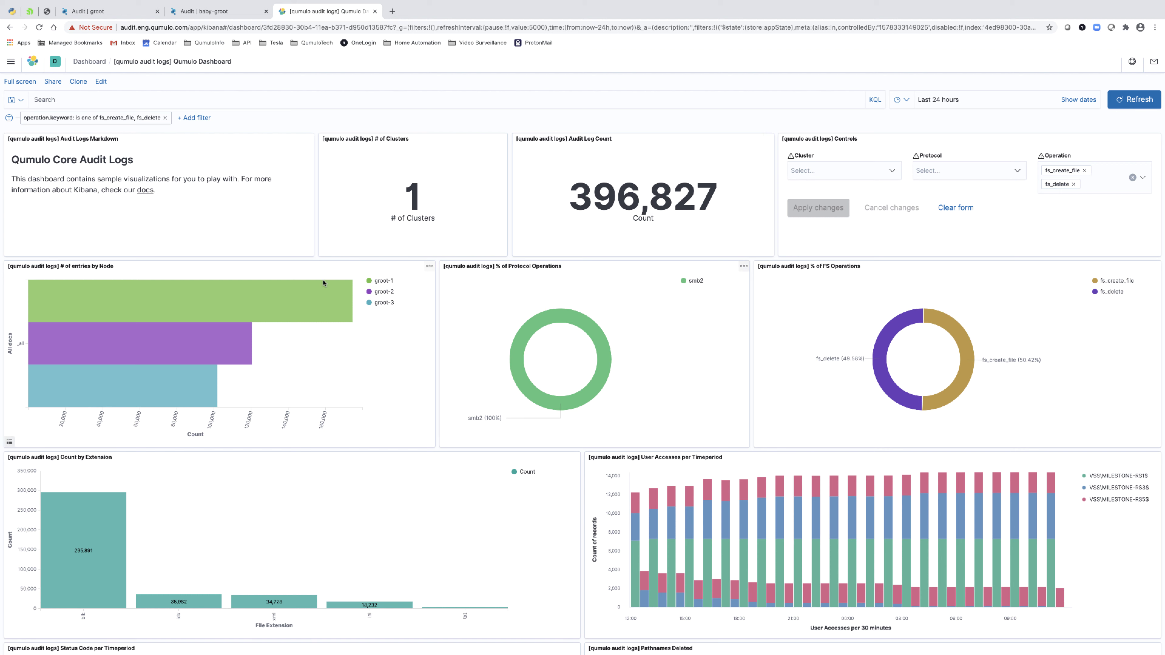
pyautogui.moveTo(254, 299)
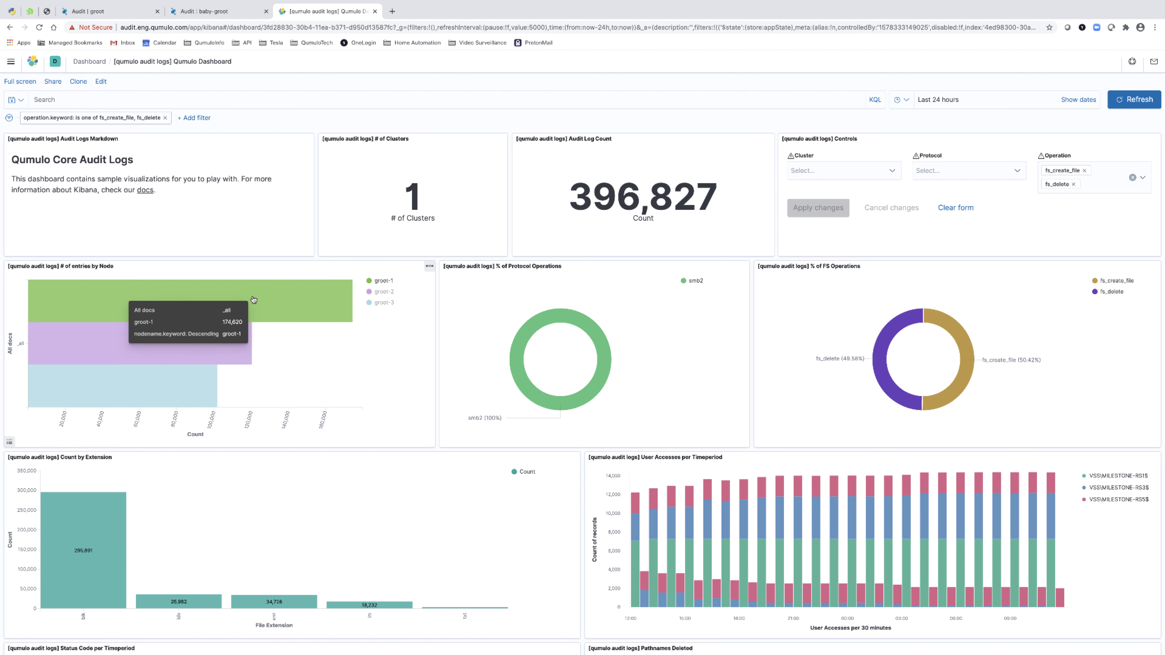
pyautogui.moveTo(133, 340)
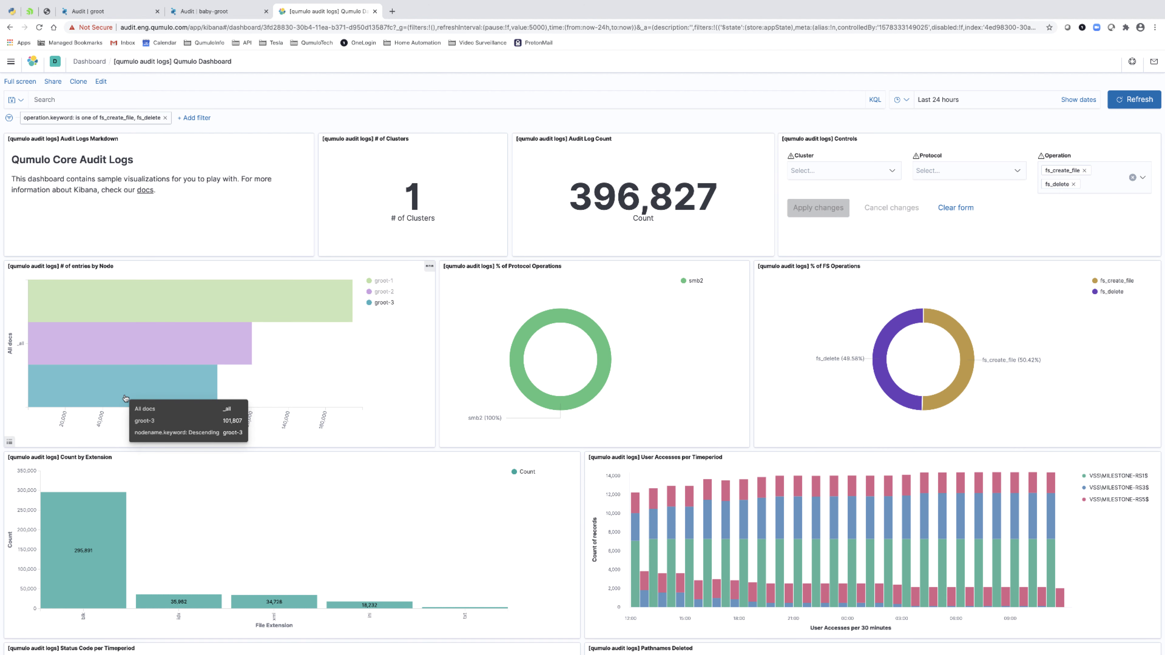
pyautogui.moveTo(148, 302)
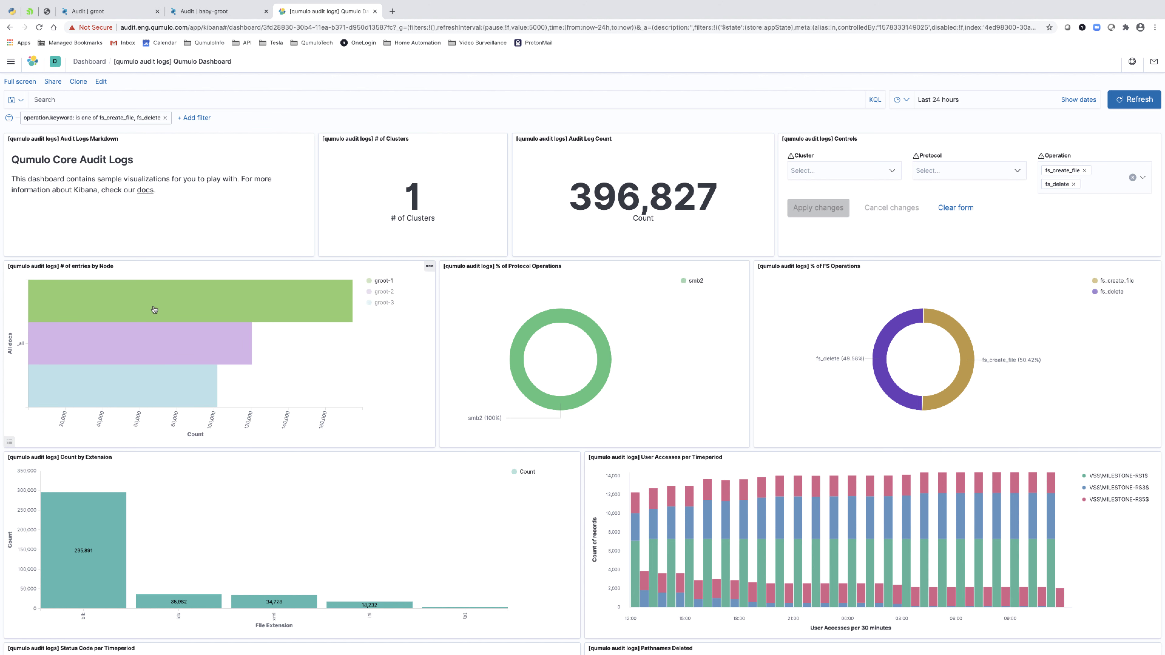
pyautogui.moveTo(136, 392)
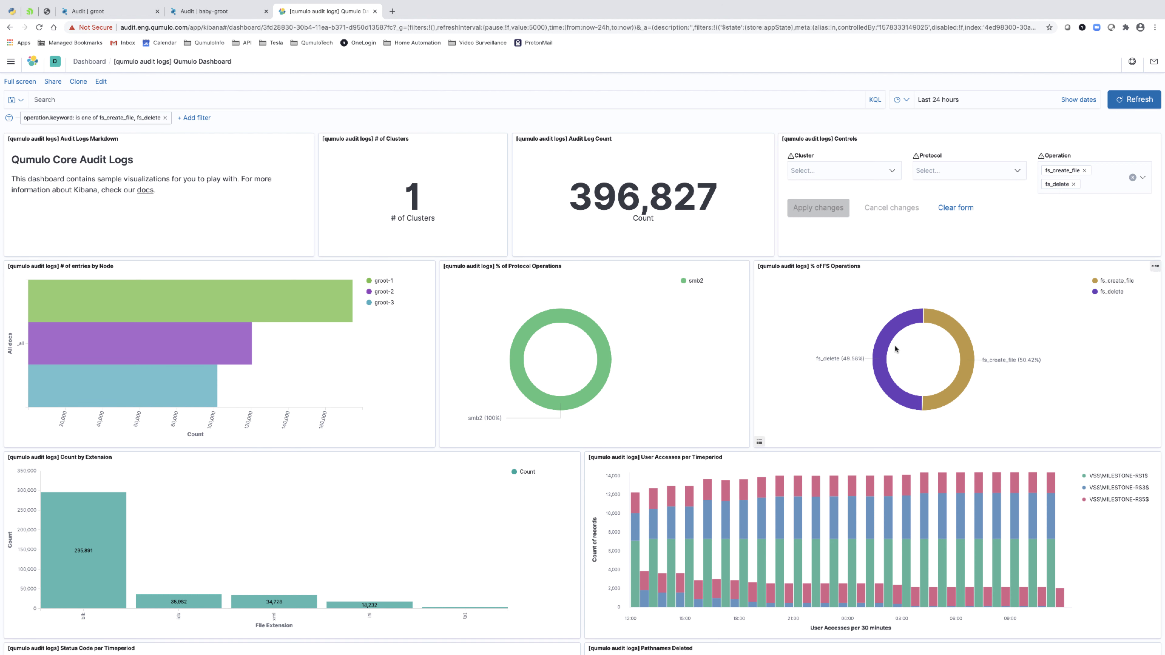
pyautogui.moveTo(888, 350)
pyautogui.moveTo(964, 355)
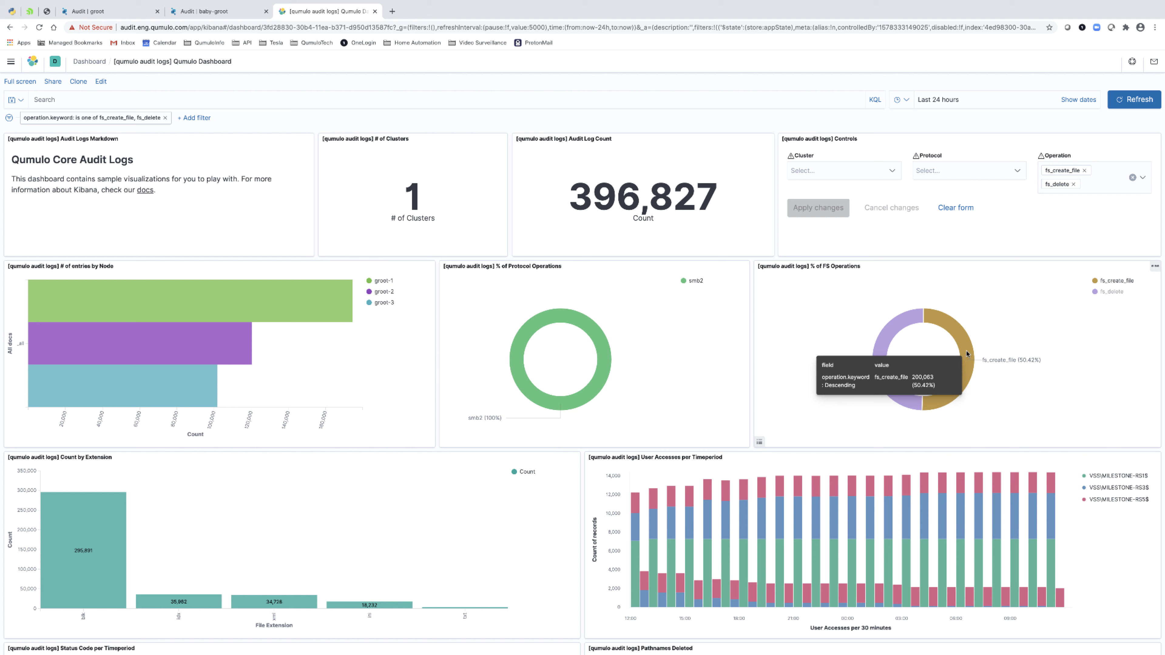
pyautogui.click(887, 354)
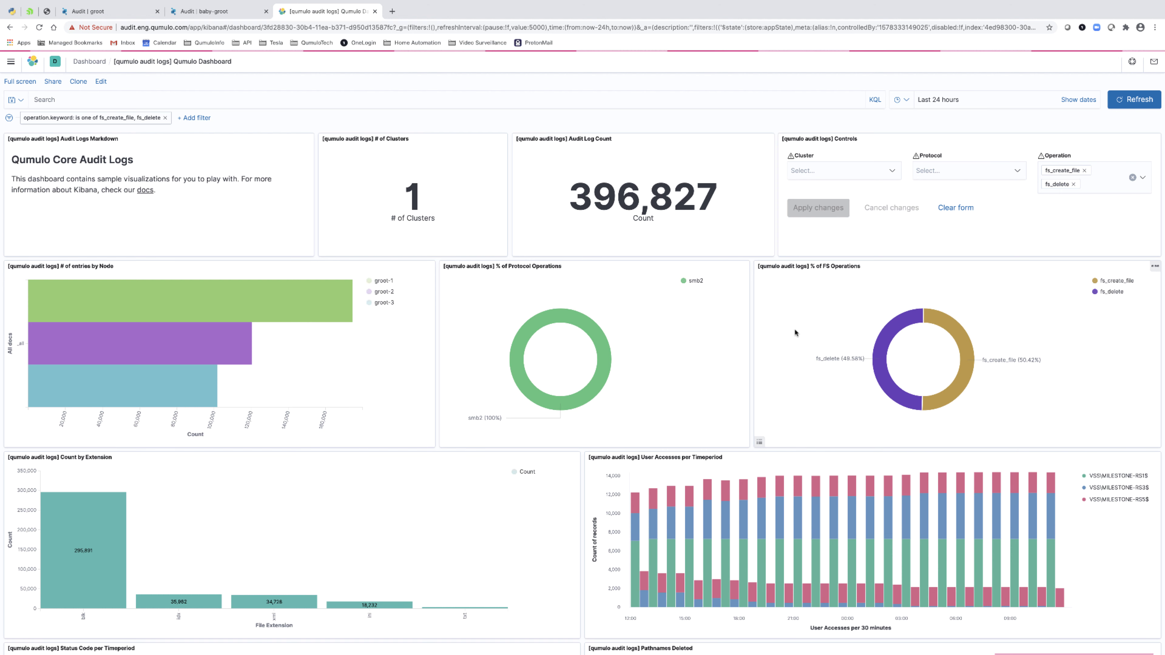
pyautogui.moveTo(86, 543)
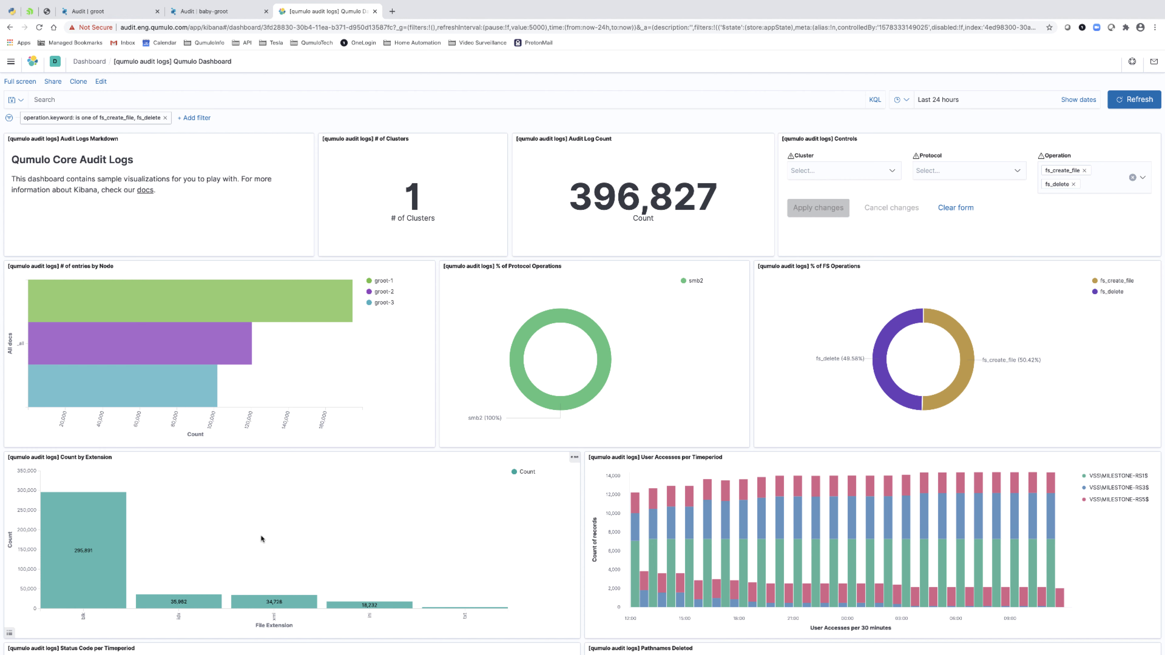
pyautogui.scroll(-1, 507, 513)
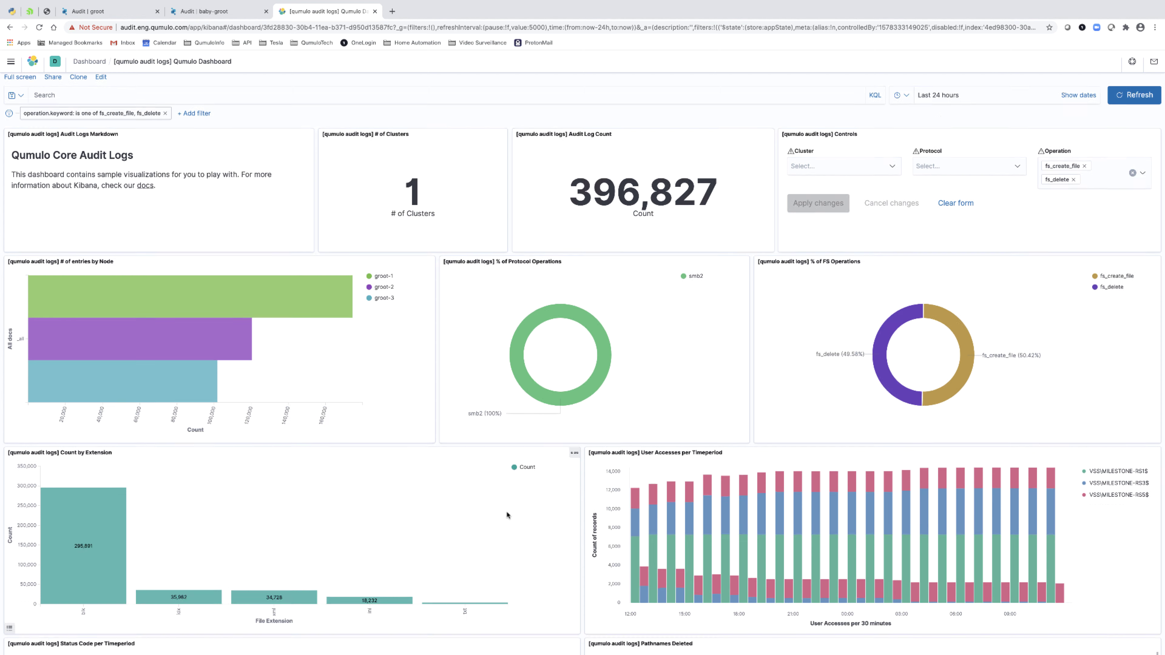
pyautogui.scroll(-5, 506, 511)
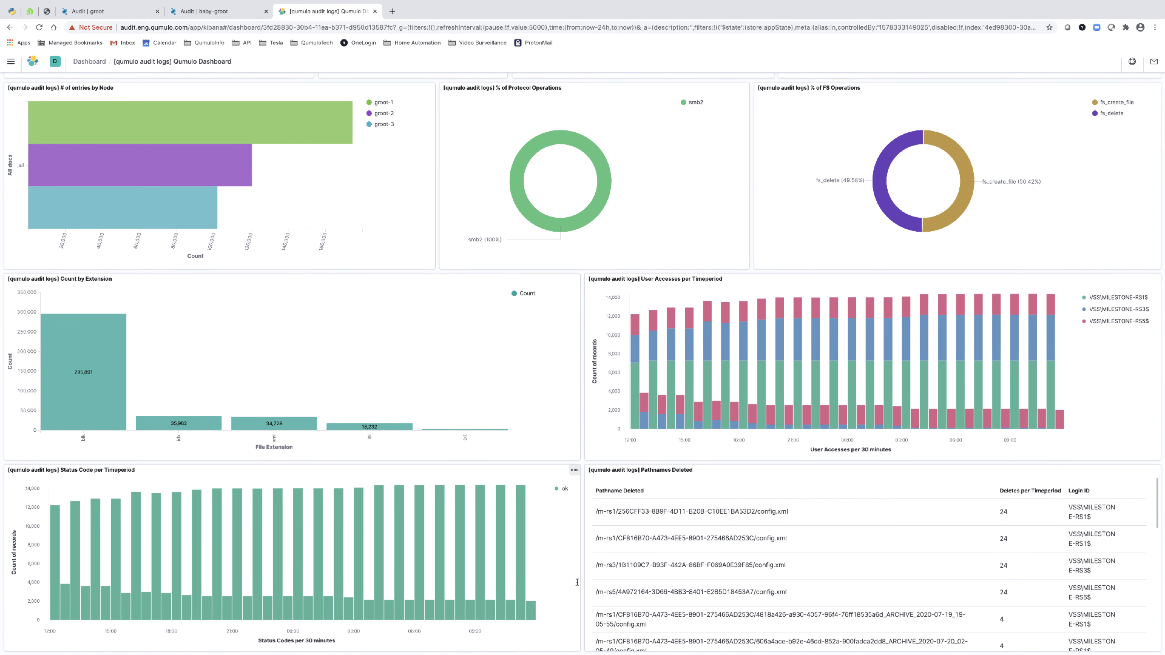
pyautogui.scroll(-5, 782, 544)
pyautogui.scroll(-3, 819, 563)
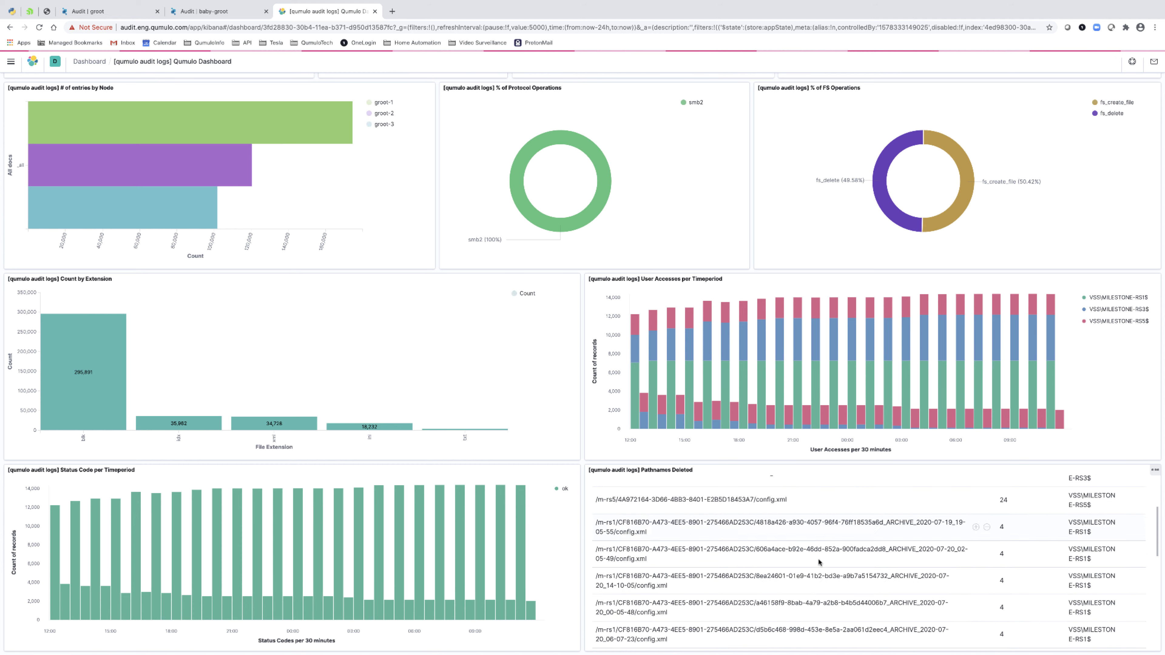
pyautogui.scroll(3, 665, 481)
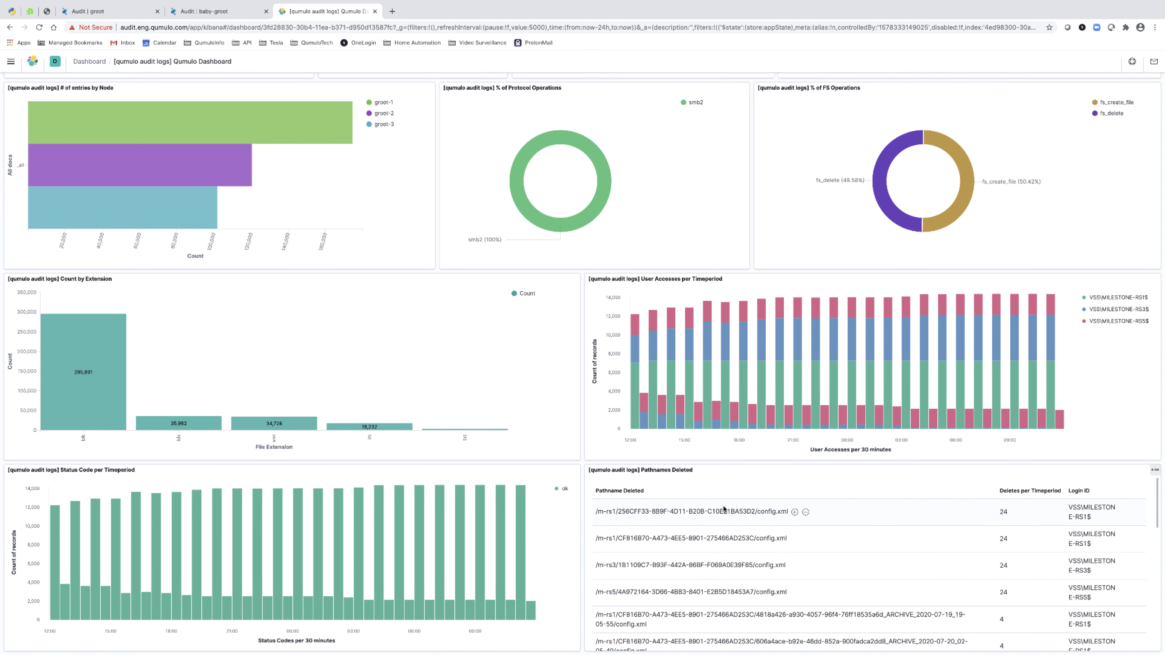
pyautogui.scroll(1, 596, 460)
pyautogui.scroll(-1, 394, 373)
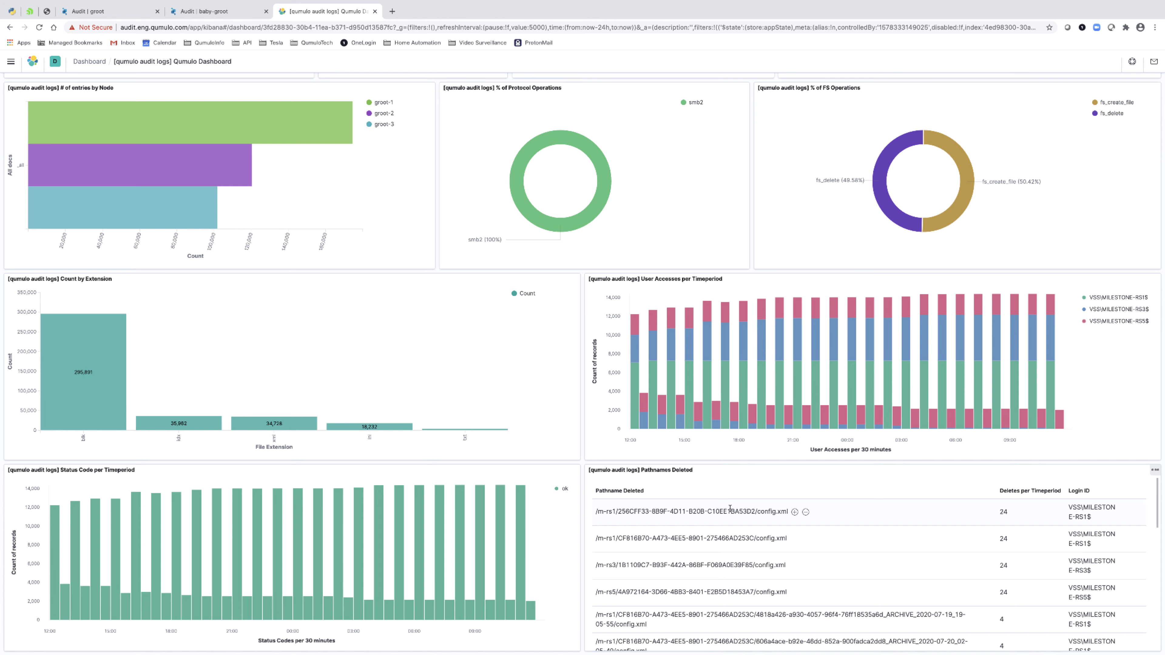
pyautogui.scroll(4, 730, 508)
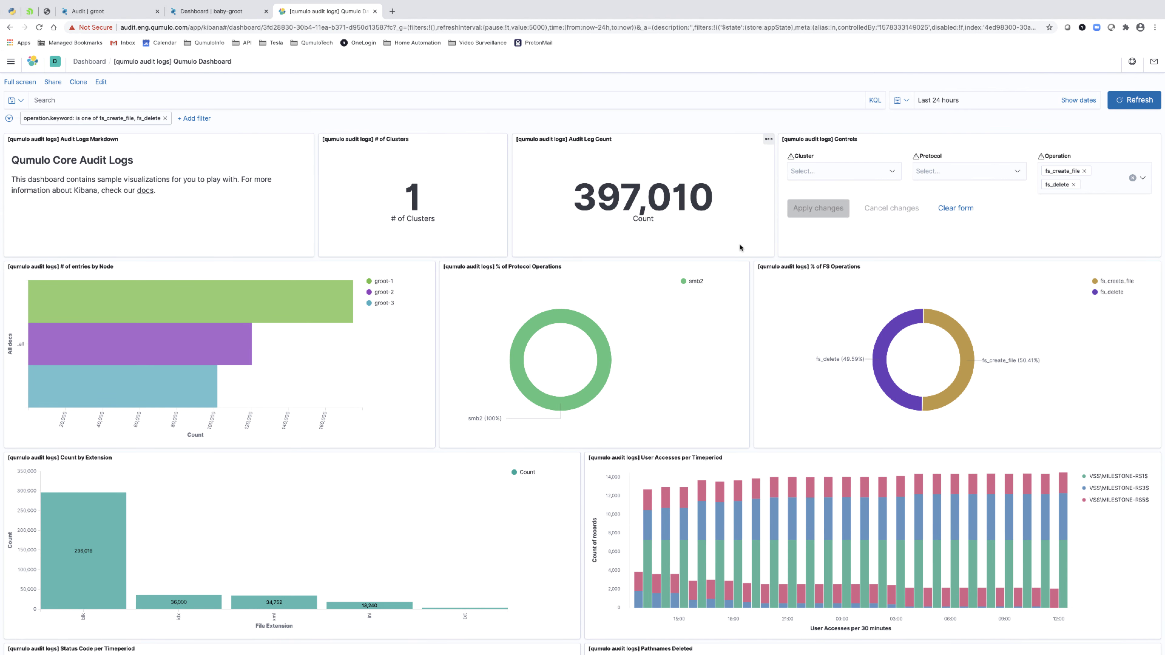
# Step: Clear the Operation control and apply, restoring all operations (1,190,039 entries, 2 clusters)
pyautogui.click(957, 208)
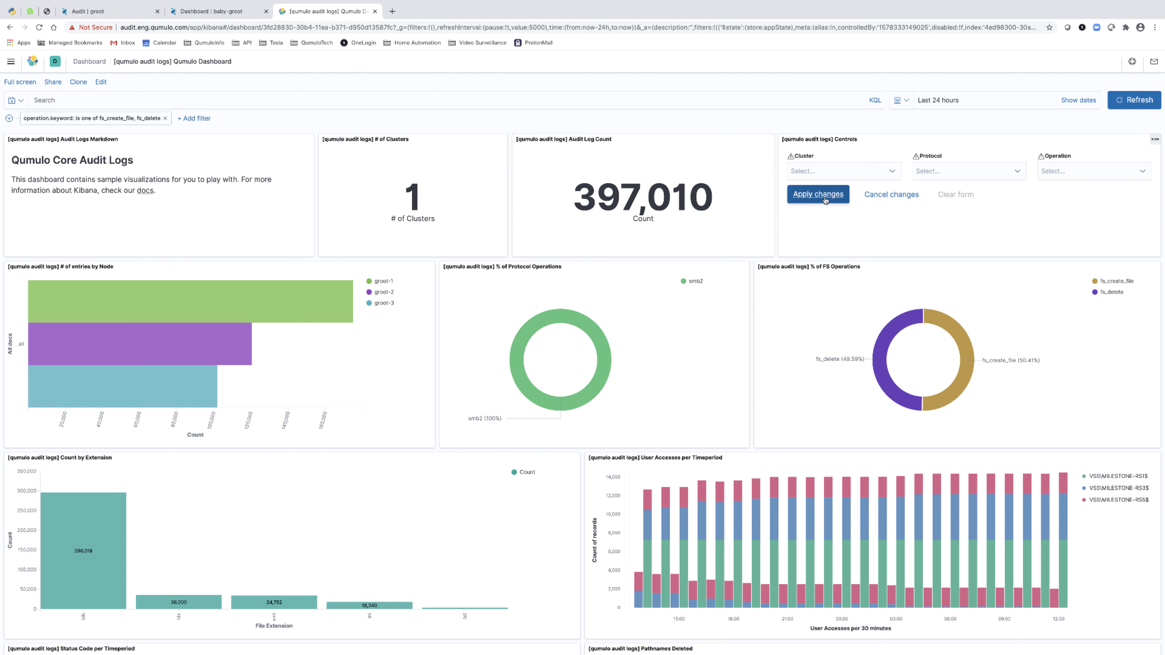
pyautogui.click(822, 195)
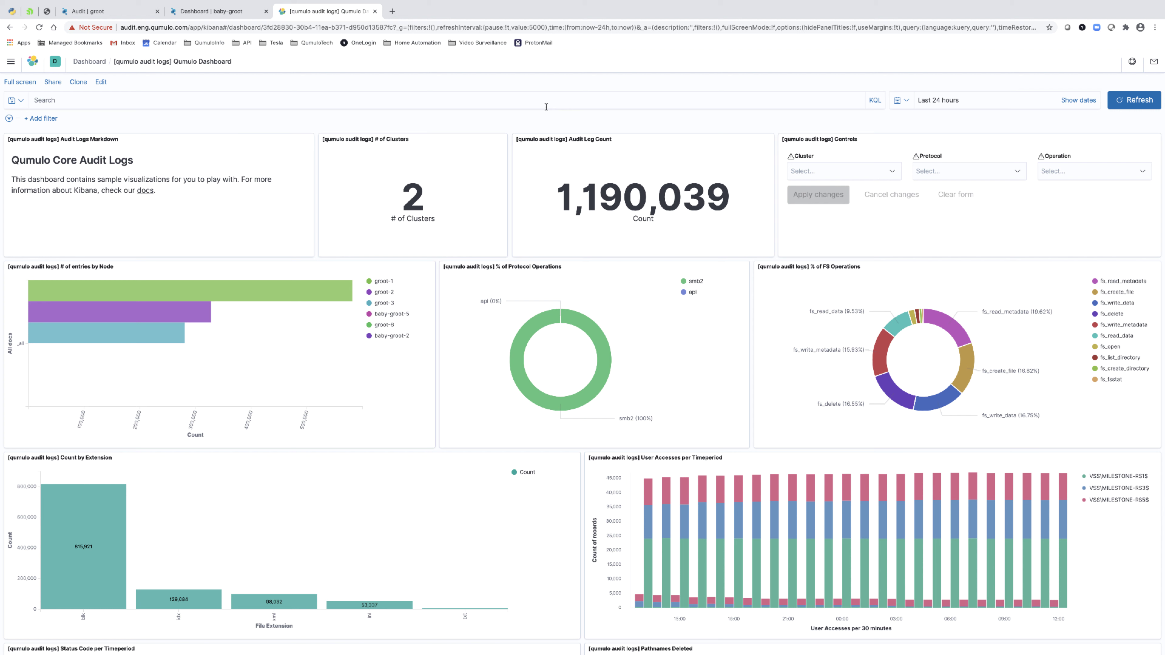
# Step: Open the baby-groot cluster's APIs & Tools page and reload it
pyautogui.click(231, 14)
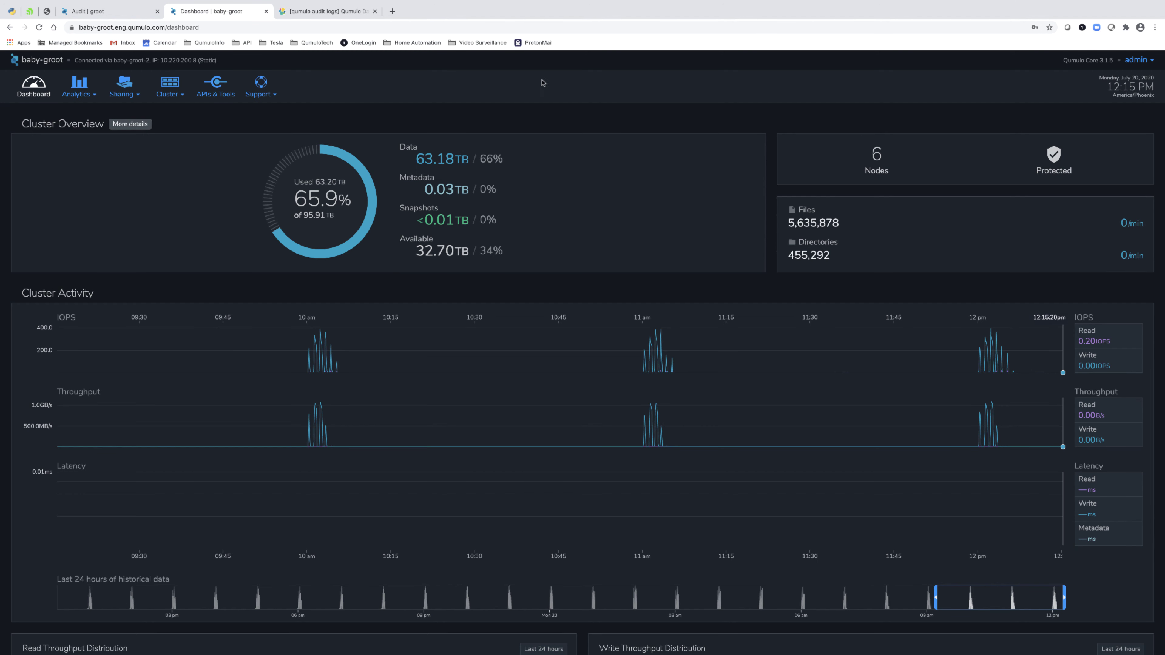
pyautogui.click(213, 84)
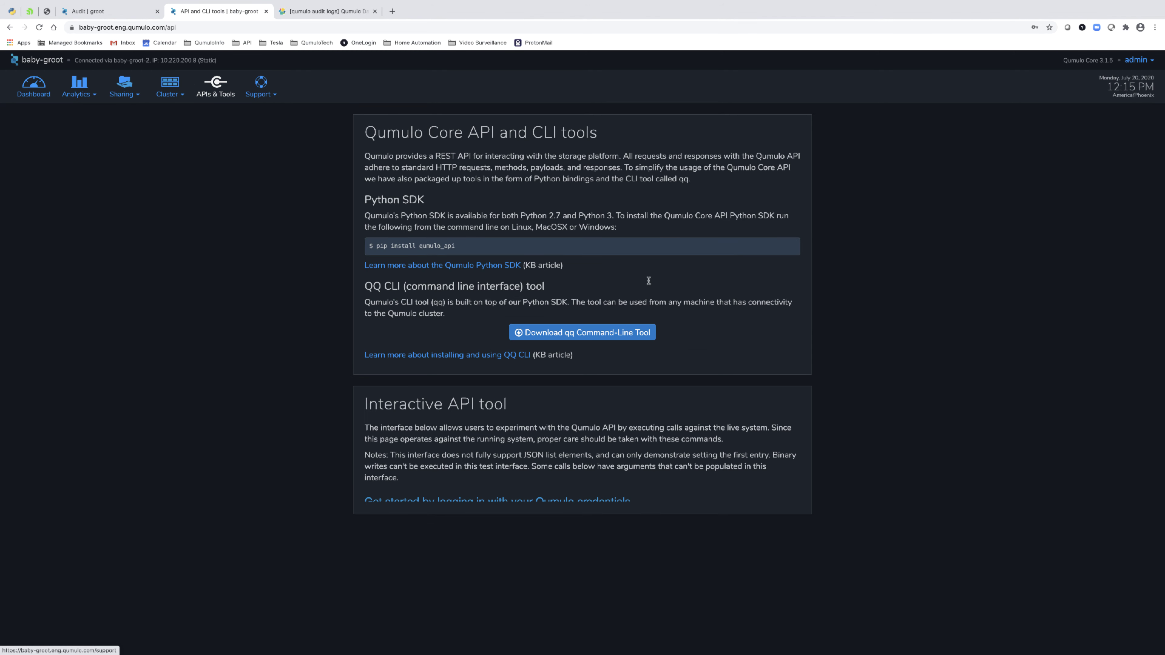
pyautogui.click(39, 27)
pyautogui.scroll(-5, 444, 339)
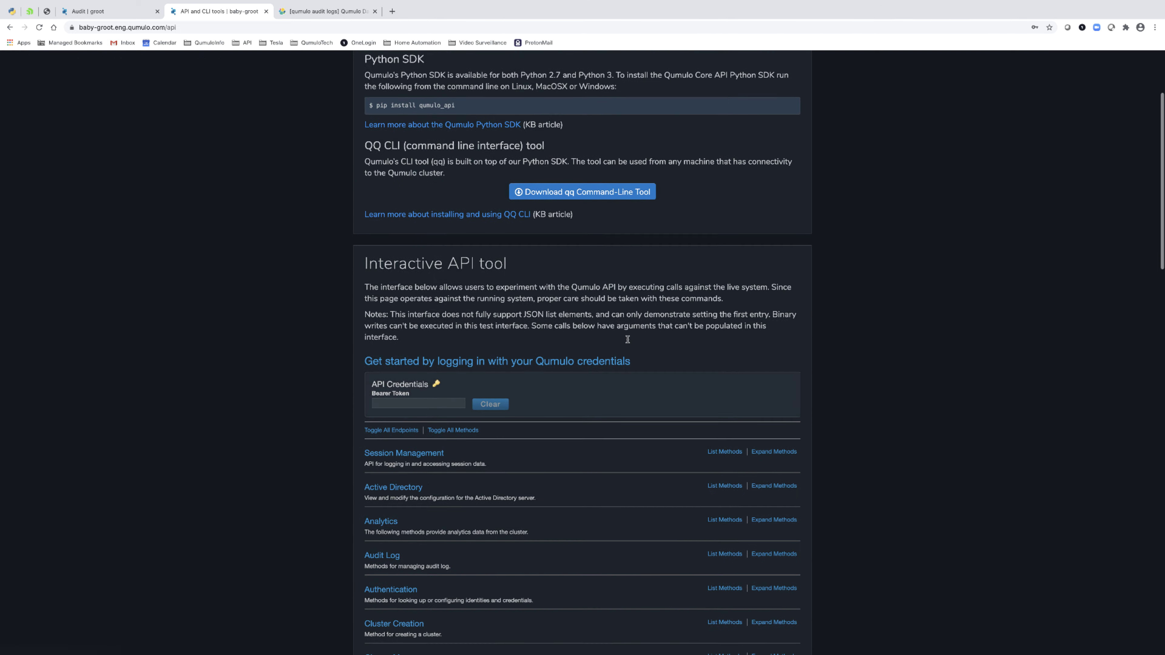
pyautogui.scroll(-3, 444, 339)
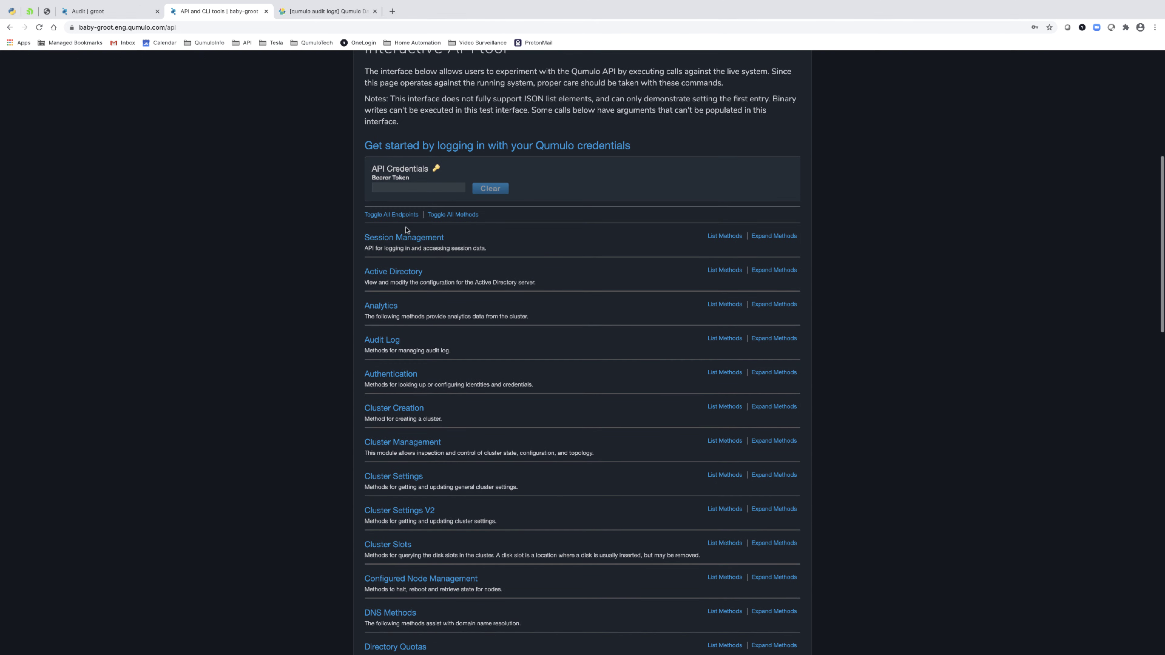
# Step: Run the Session Management Login call for a bearer token (200 OK), then expand the Files methods
pyautogui.click(410, 237)
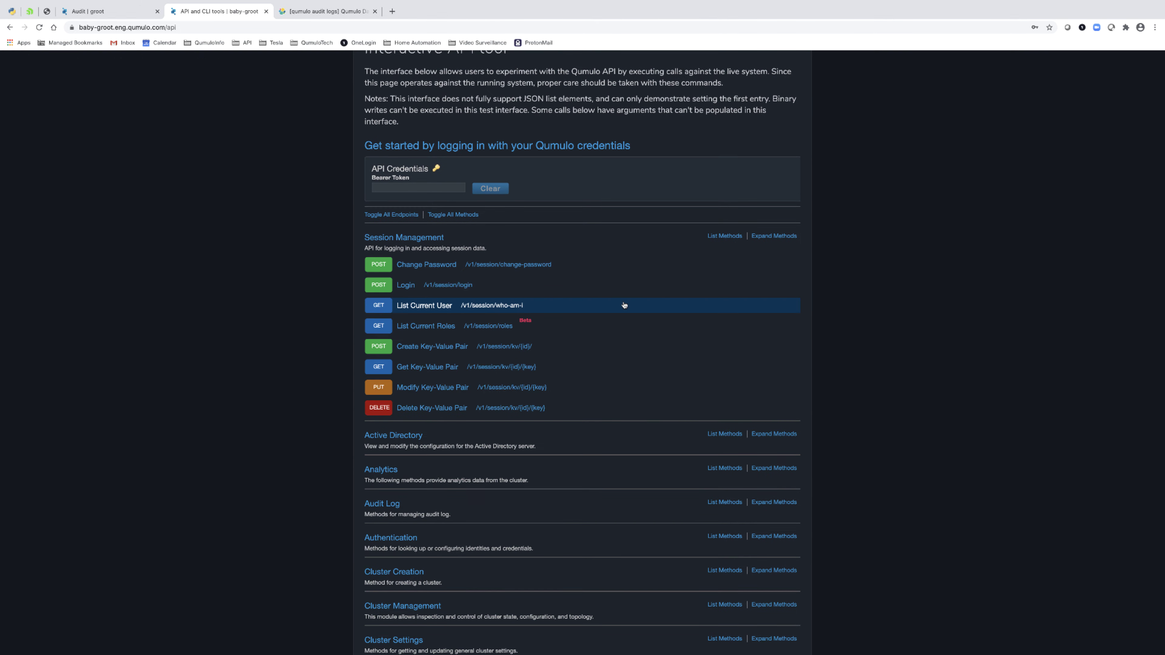
pyautogui.click(406, 284)
pyautogui.click(394, 374)
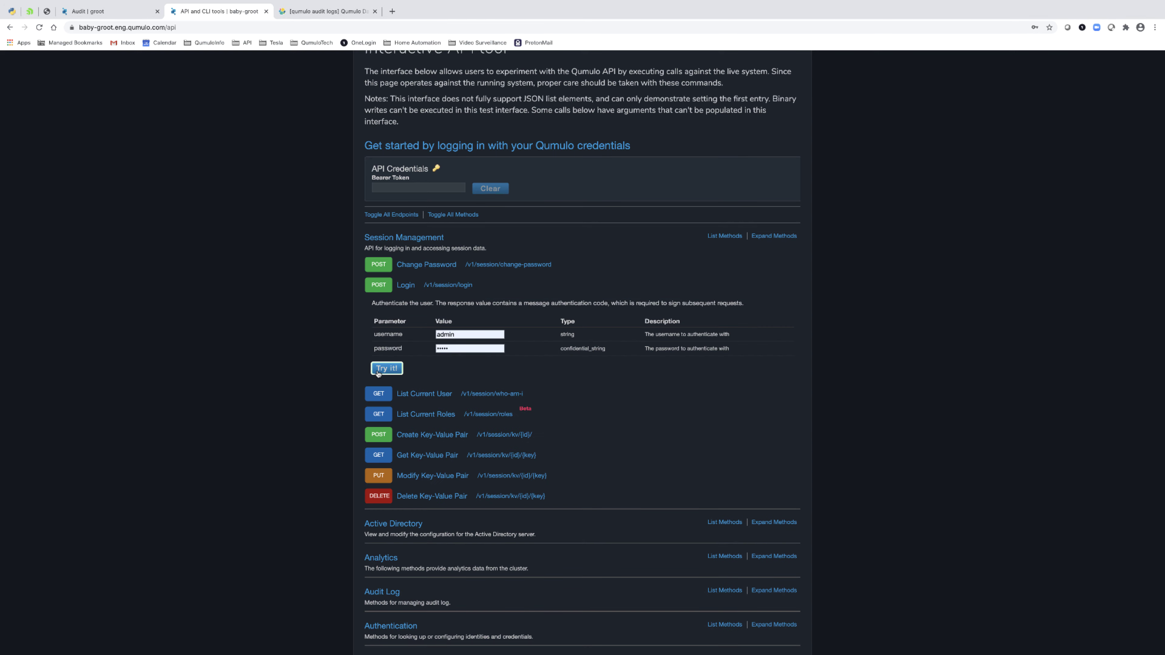
pyautogui.scroll(-5, 496, 450)
pyautogui.scroll(-10, 496, 450)
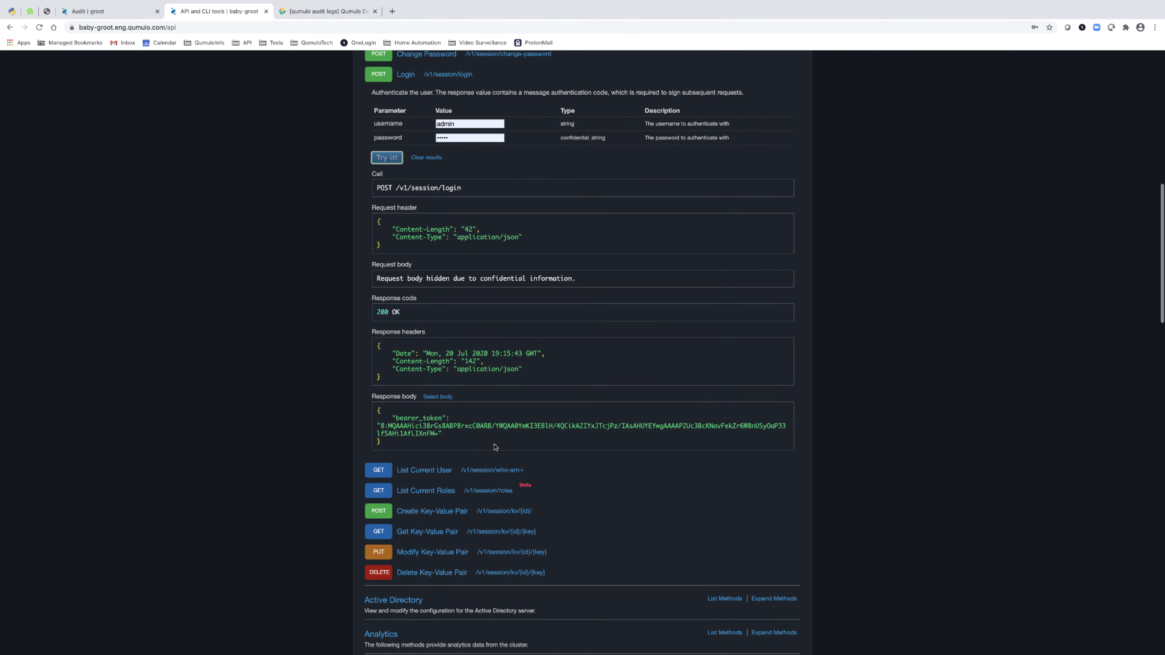
pyautogui.scroll(-10, 284, 414)
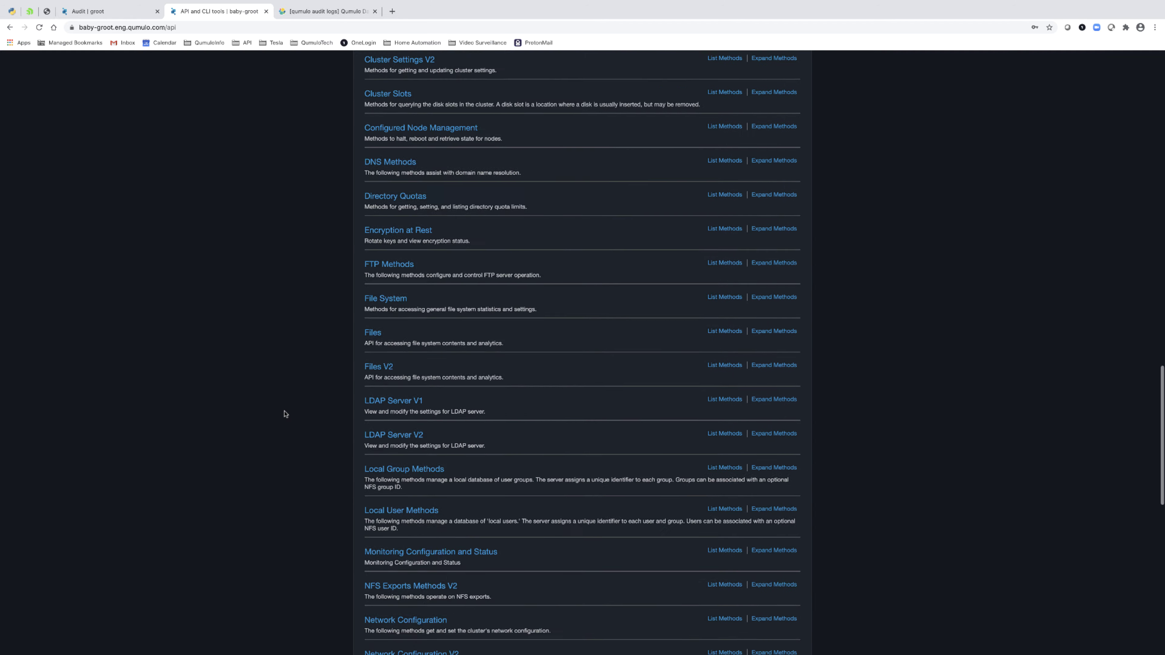
pyautogui.click(375, 185)
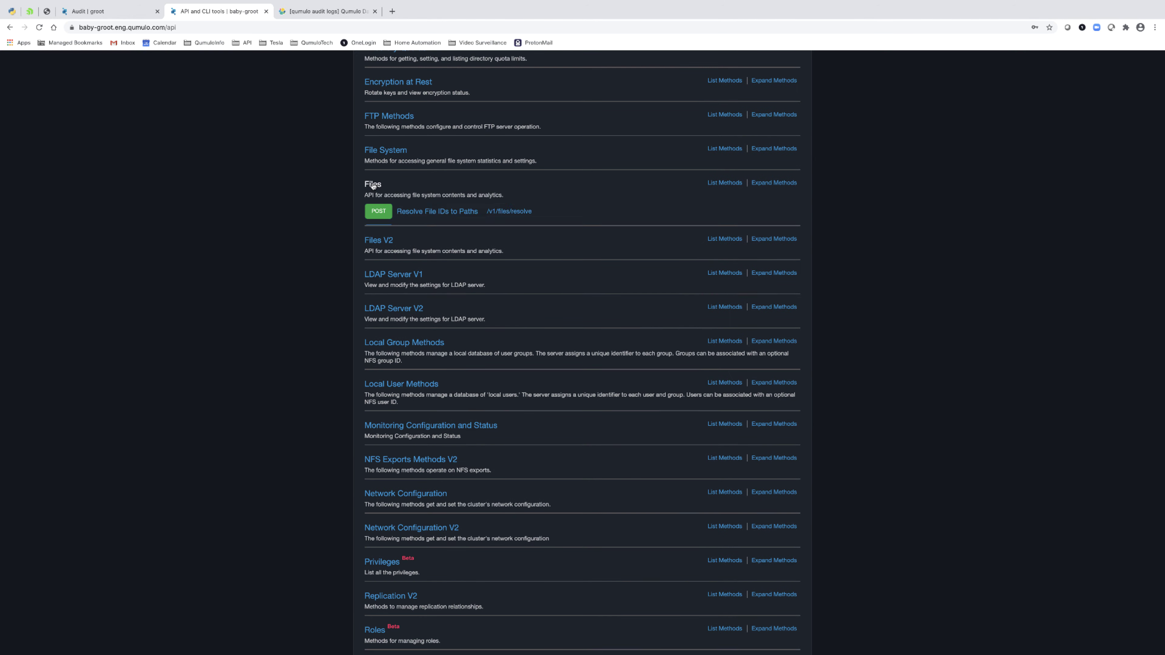
pyautogui.scroll(-10, 598, 371)
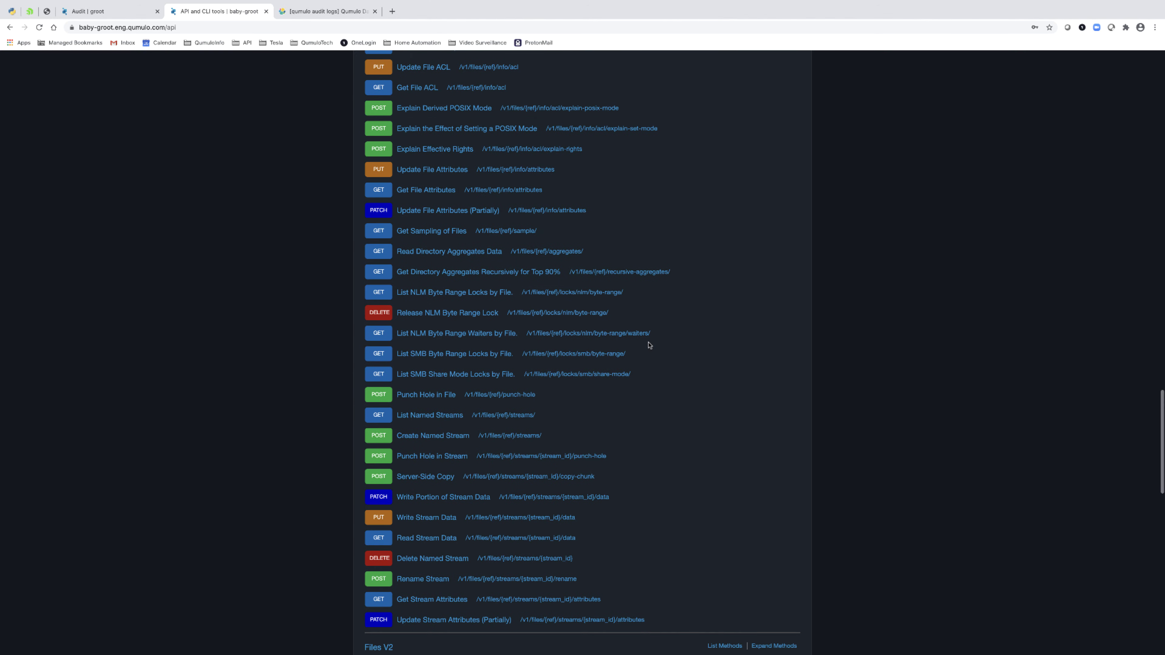
# Step: Run Get Directory Aggregates Recursively on / with max-entries 1000 and max-depth 5, reviewing the JSON response
pyautogui.click(485, 274)
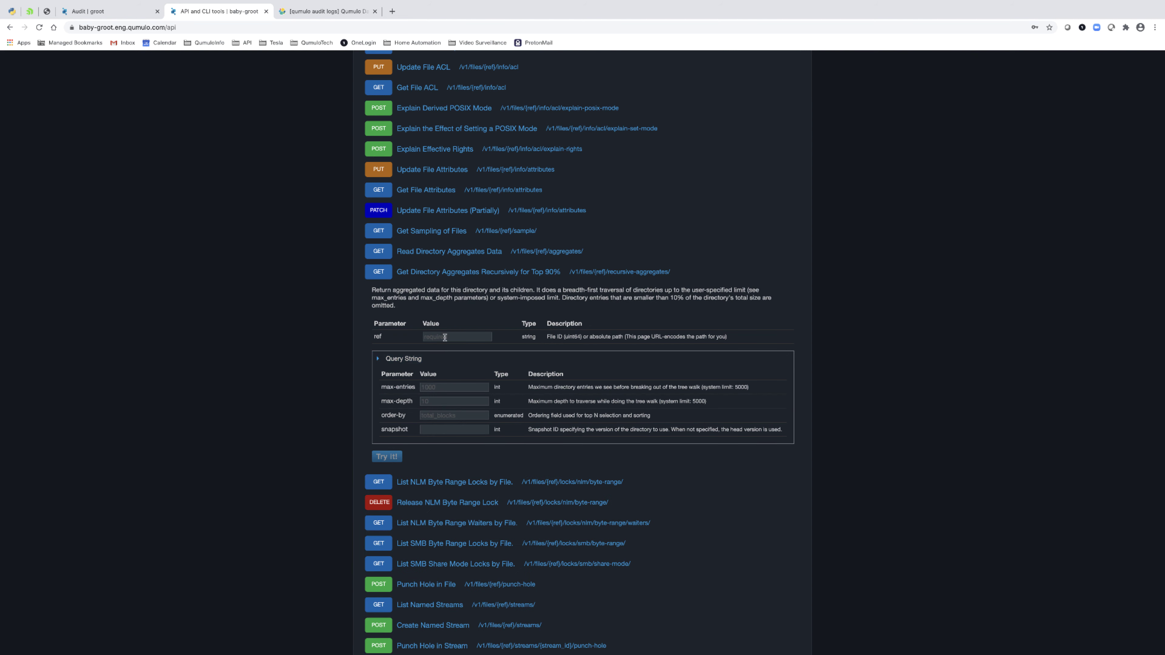
pyautogui.click(444, 338)
pyautogui.write('/')
pyautogui.click(431, 385)
pyautogui.click(435, 402)
pyautogui.write('5')
pyautogui.click(381, 457)
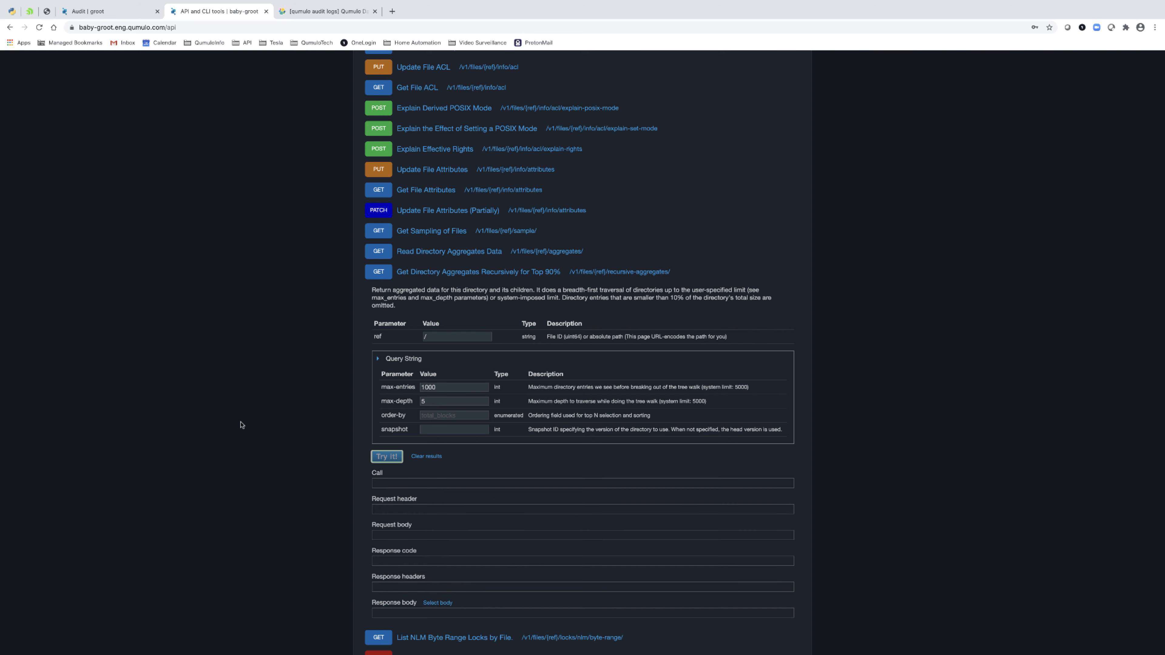
pyautogui.scroll(-5, 242, 425)
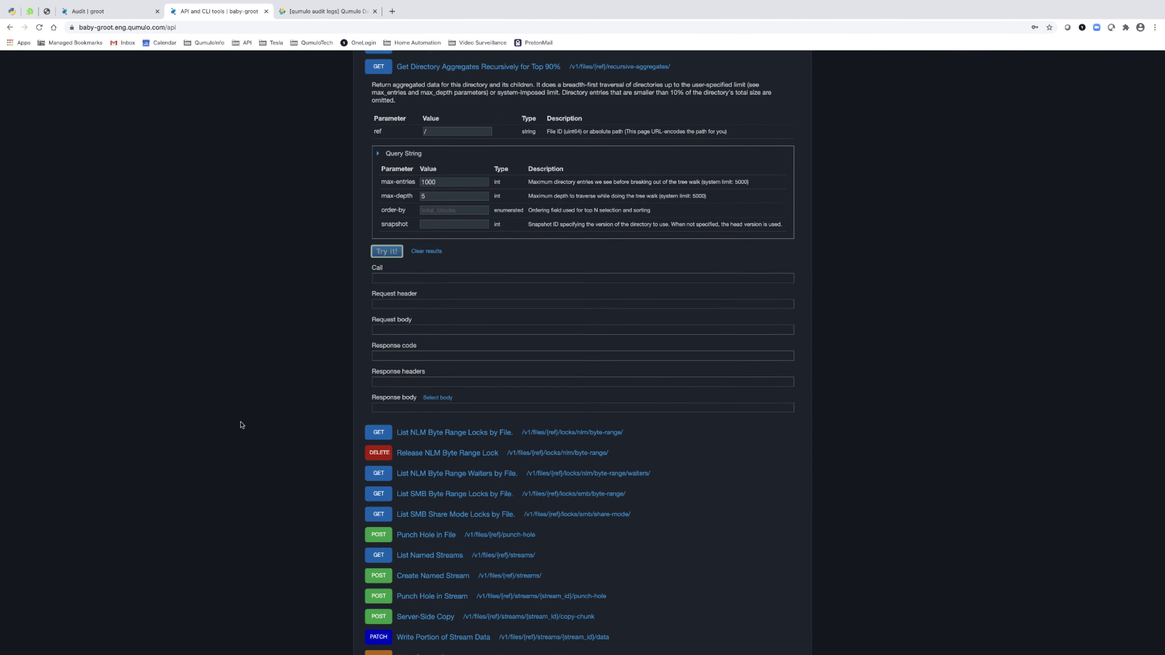
pyautogui.scroll(-5, 664, 562)
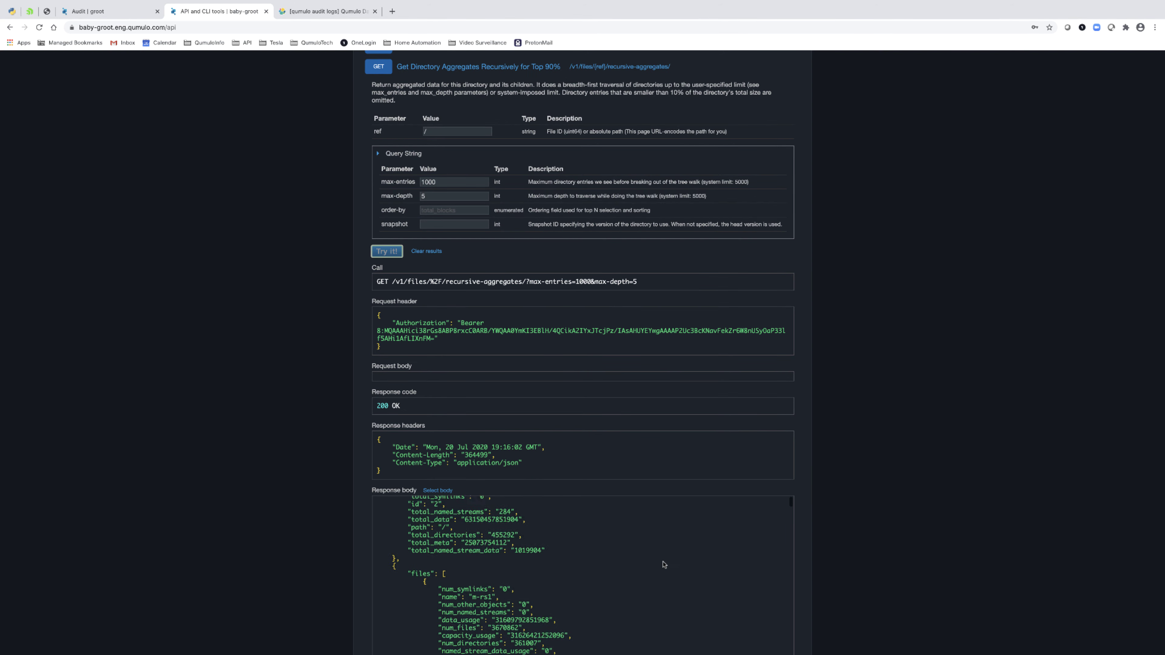
pyautogui.scroll(-5, 663, 565)
pyautogui.scroll(-5, 271, 471)
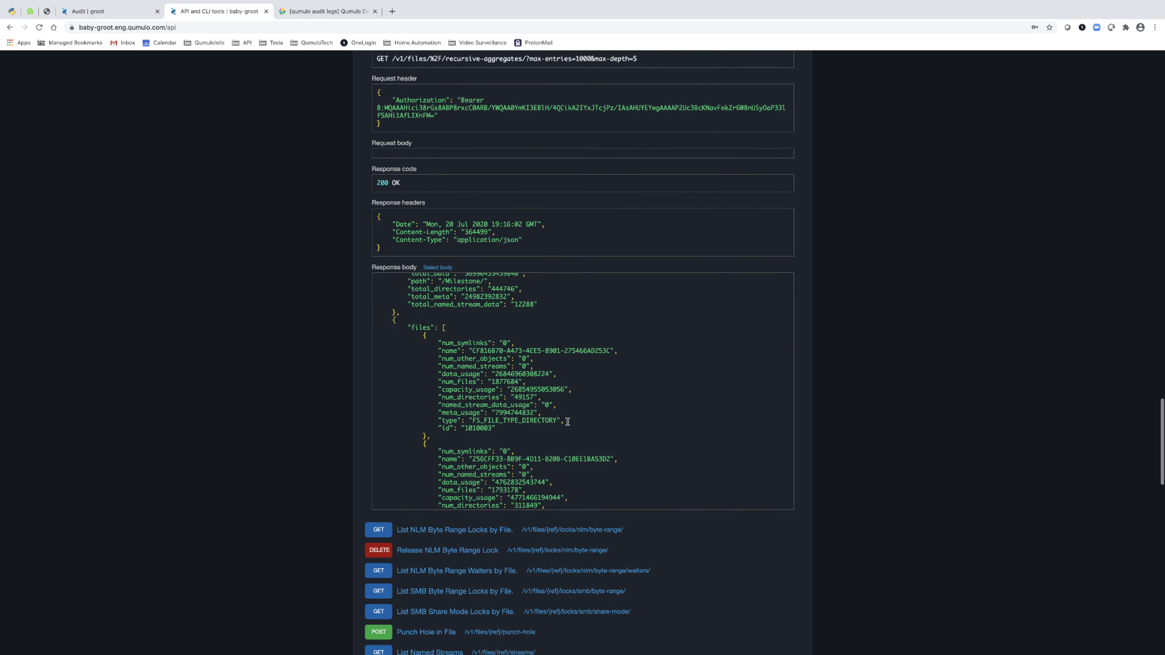
pyautogui.scroll(-5, 567, 422)
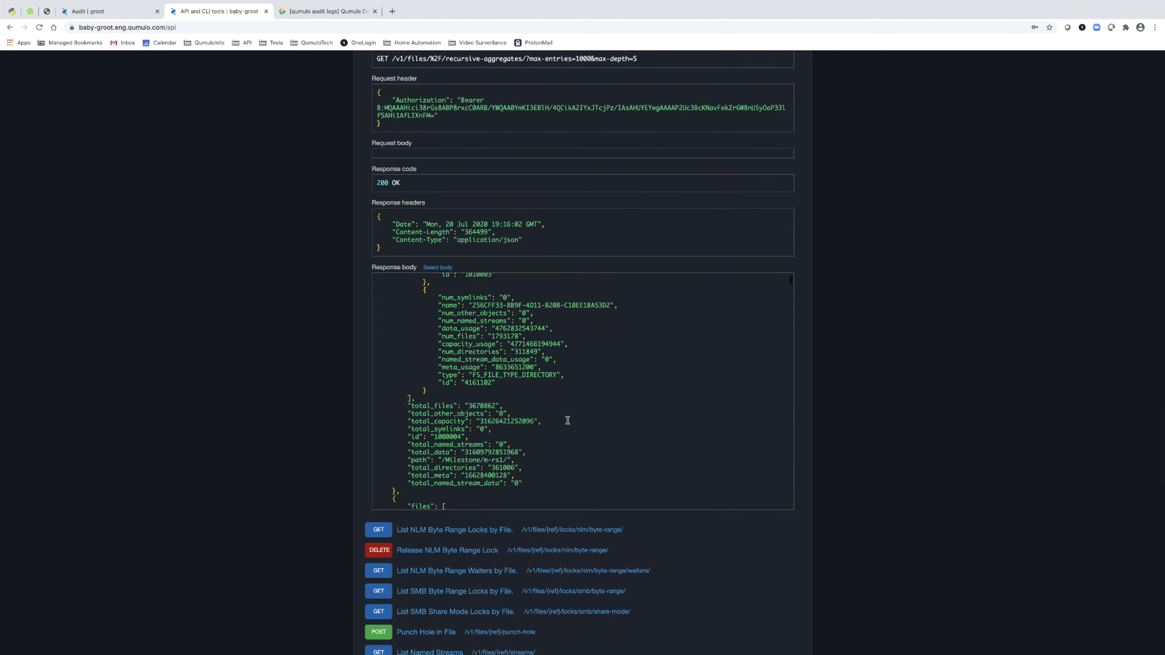
# Step: Back in Kibana, apply the 'api' Protocol filter, leaving 59 audit entries
pyautogui.click(339, 13)
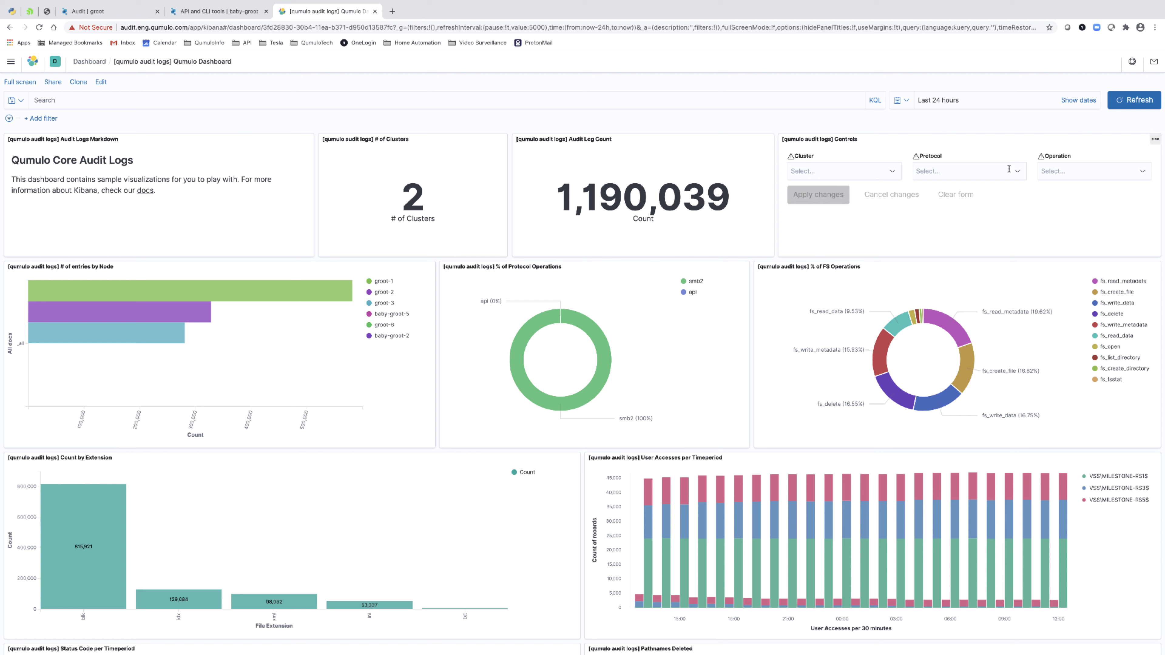
pyautogui.click(1018, 173)
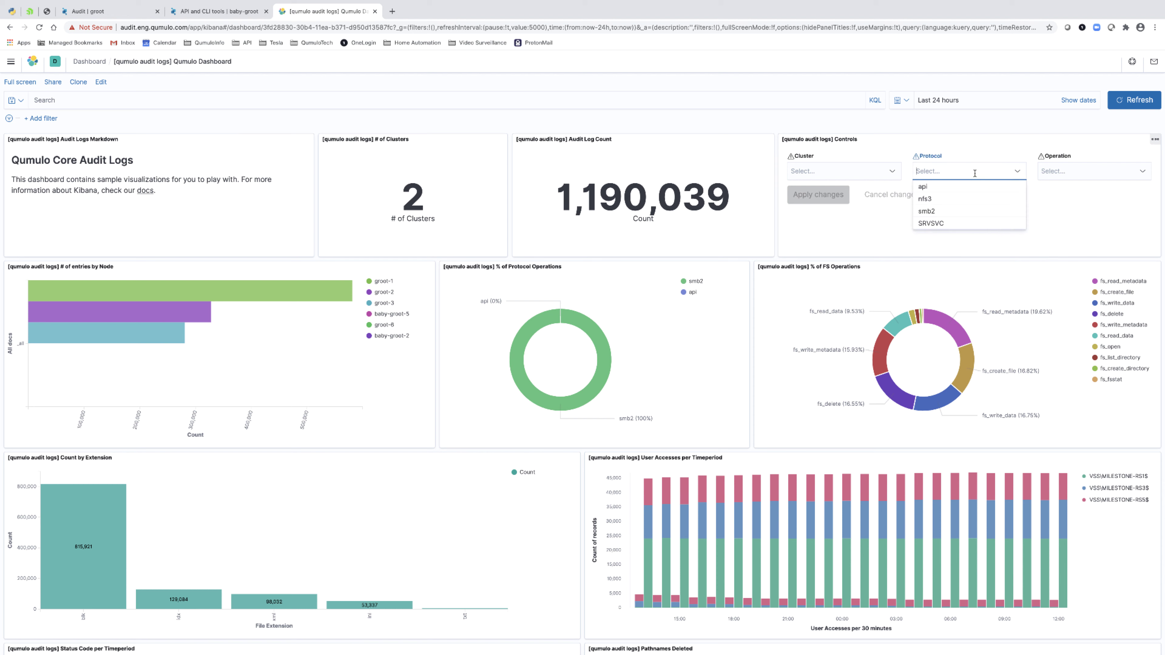
pyautogui.click(923, 188)
pyautogui.click(808, 193)
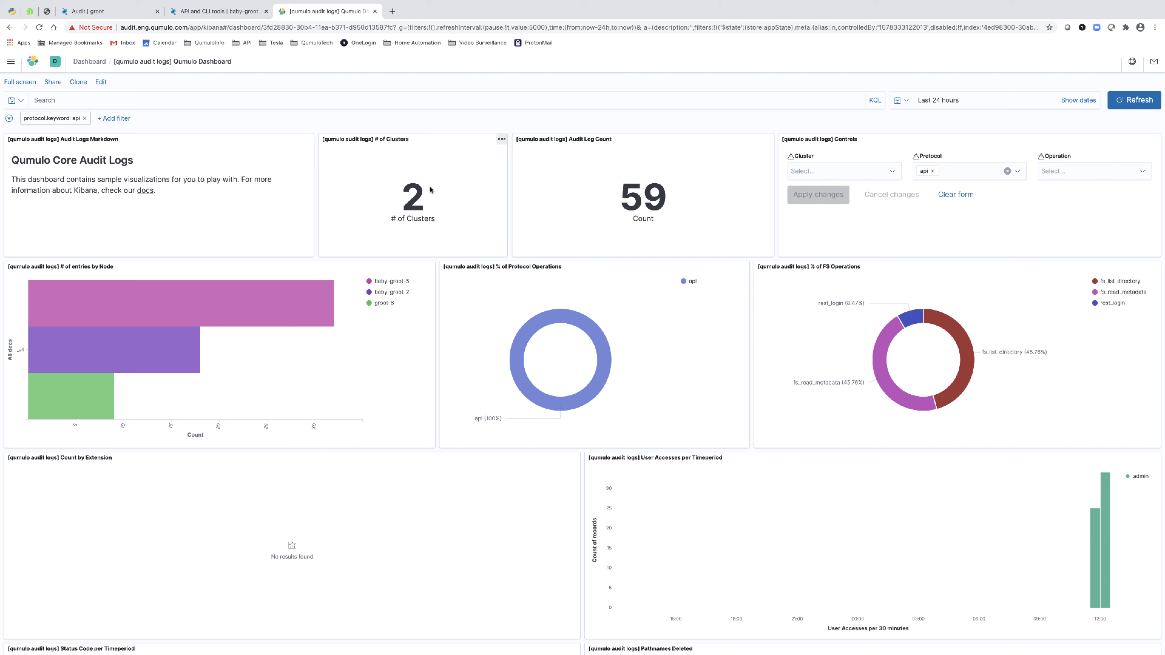
pyautogui.moveTo(260, 307)
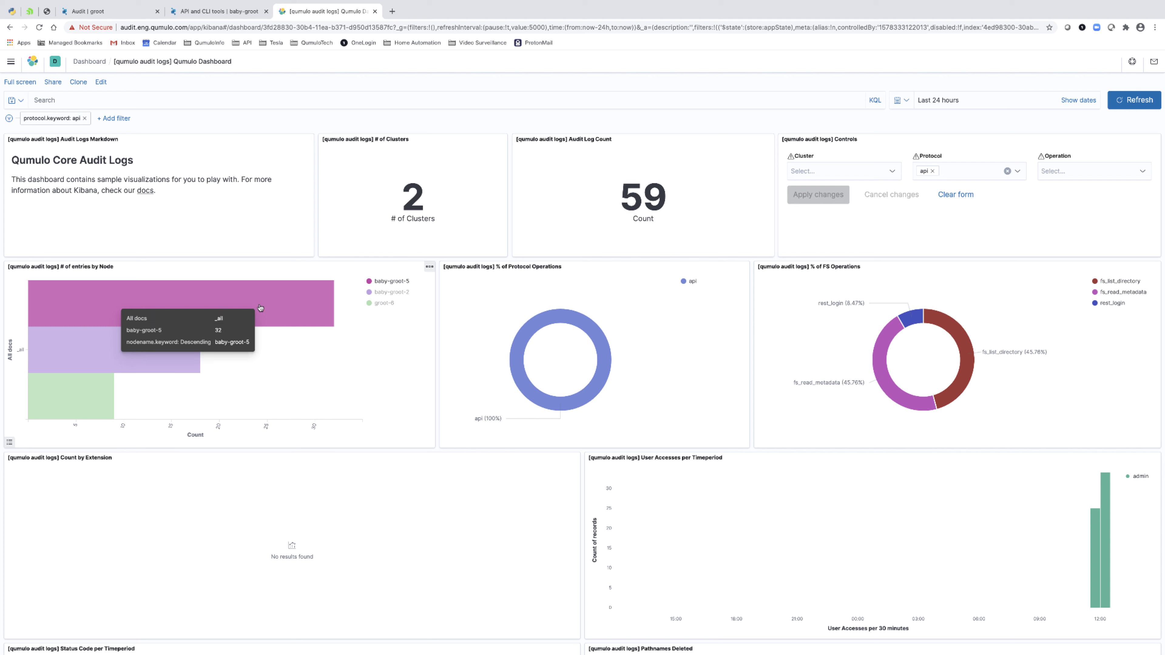
pyautogui.moveTo(146, 346)
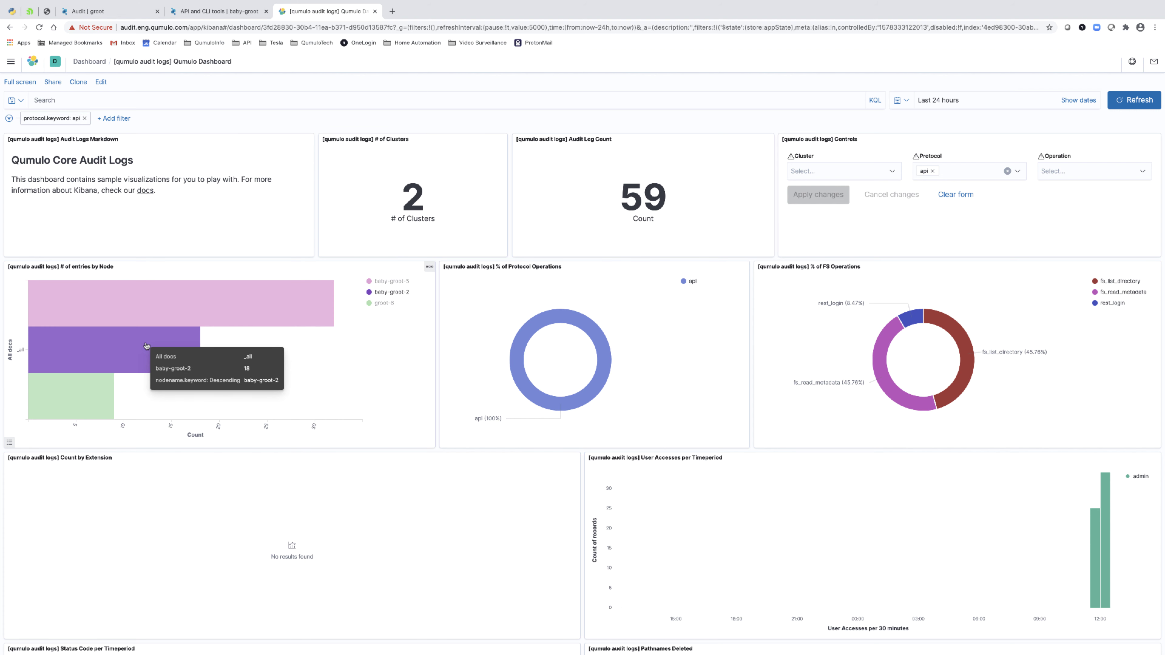
pyautogui.moveTo(87, 394)
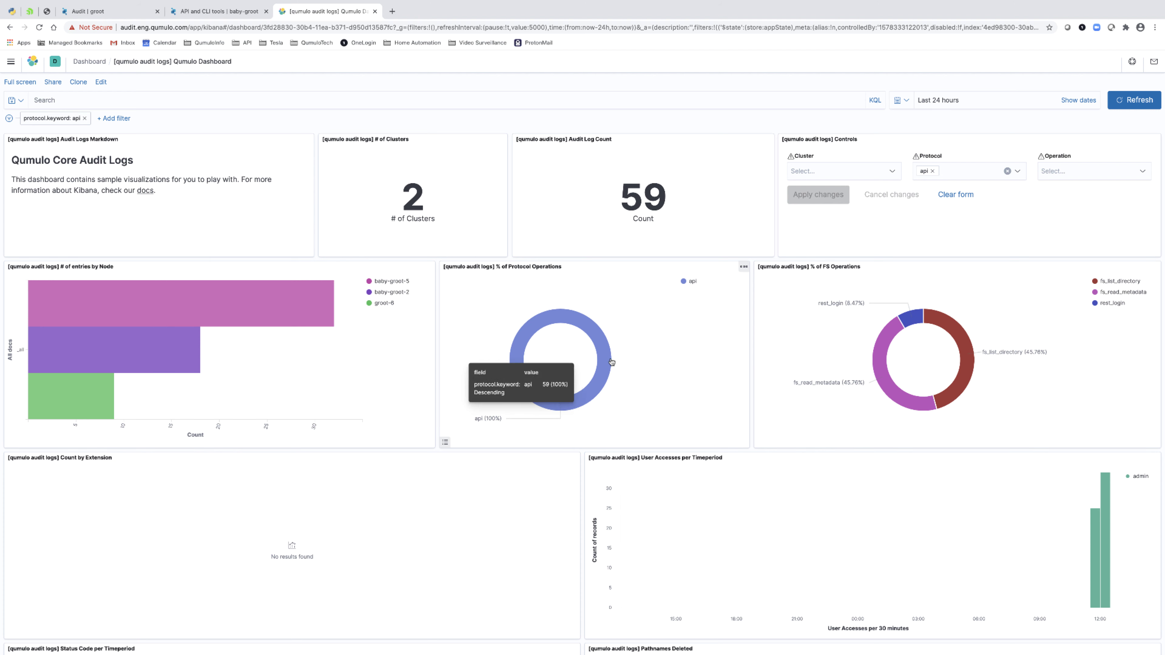
pyautogui.moveTo(974, 360)
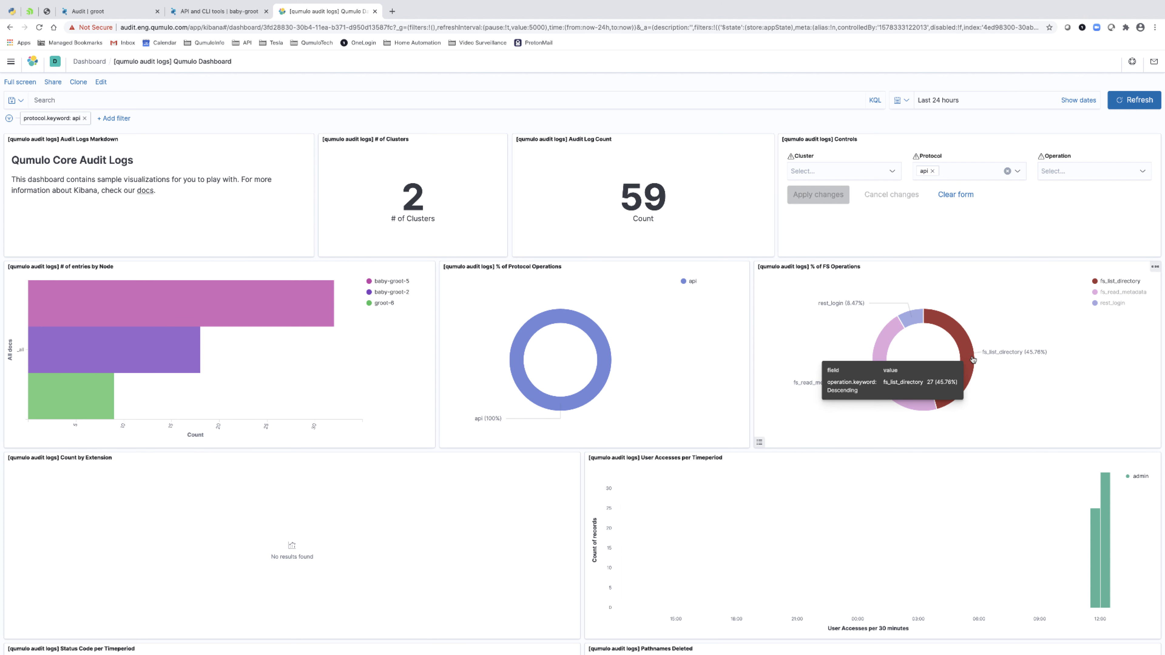
pyautogui.moveTo(887, 345)
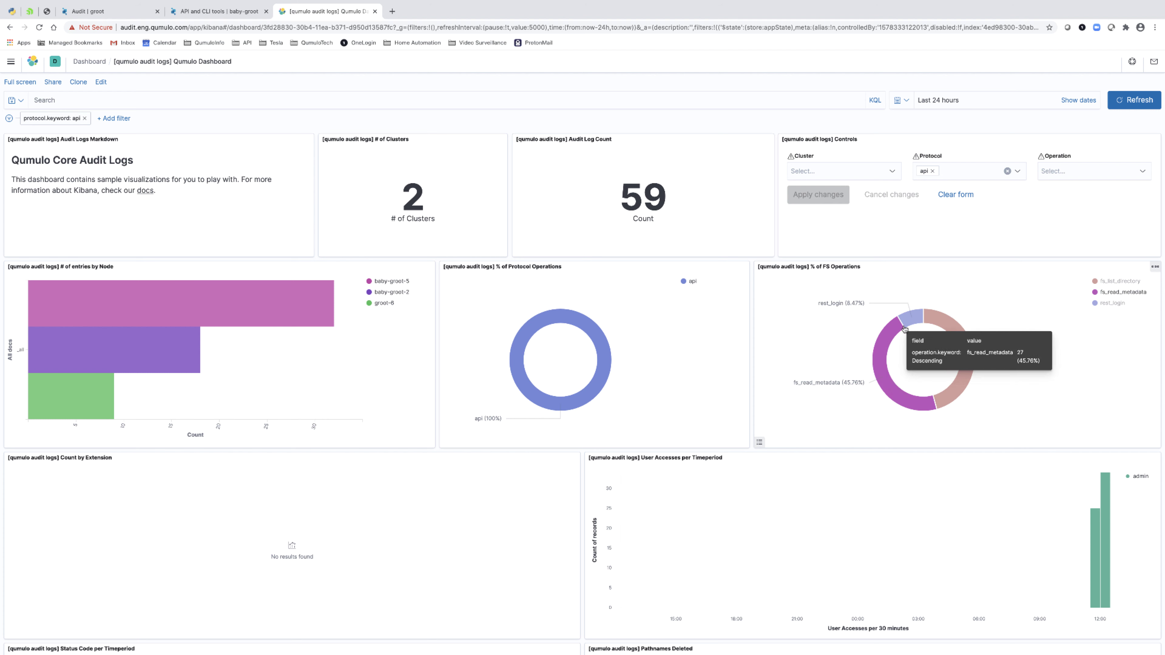
pyautogui.moveTo(913, 322)
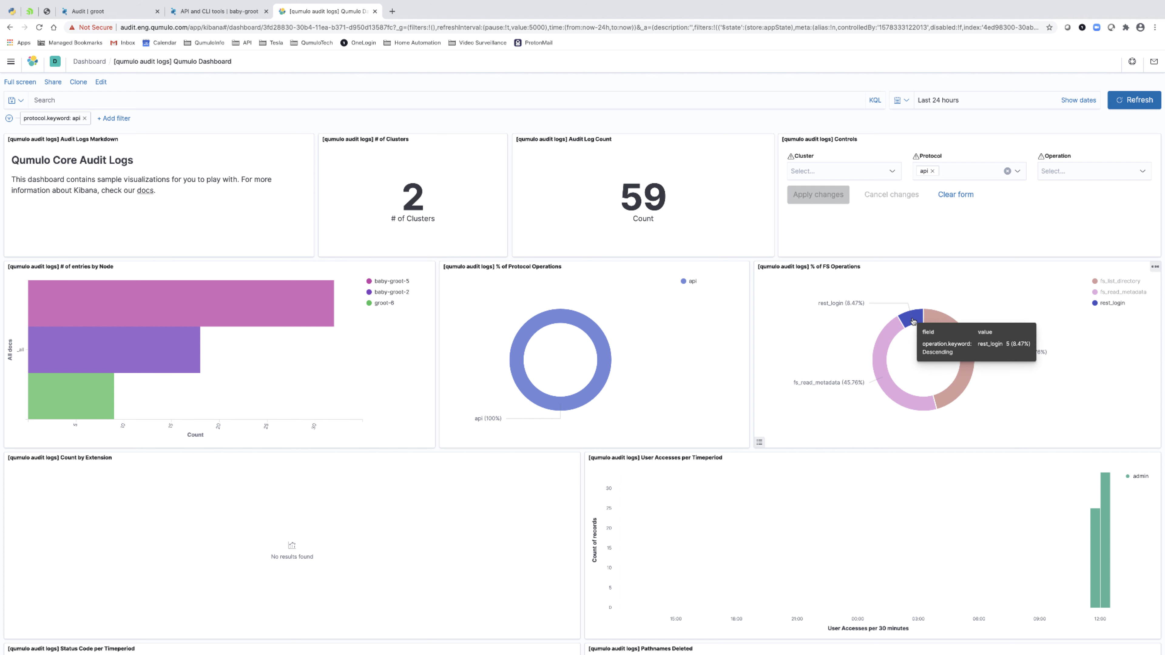
pyautogui.scroll(-4, 800, 312)
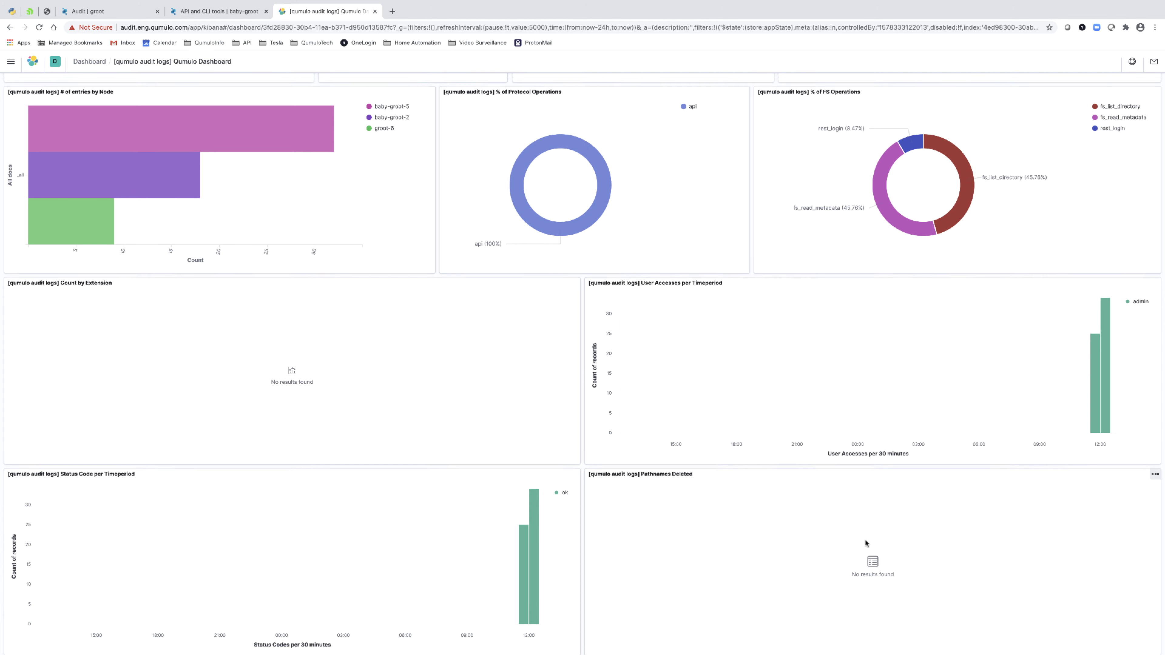
pyautogui.scroll(5, 865, 539)
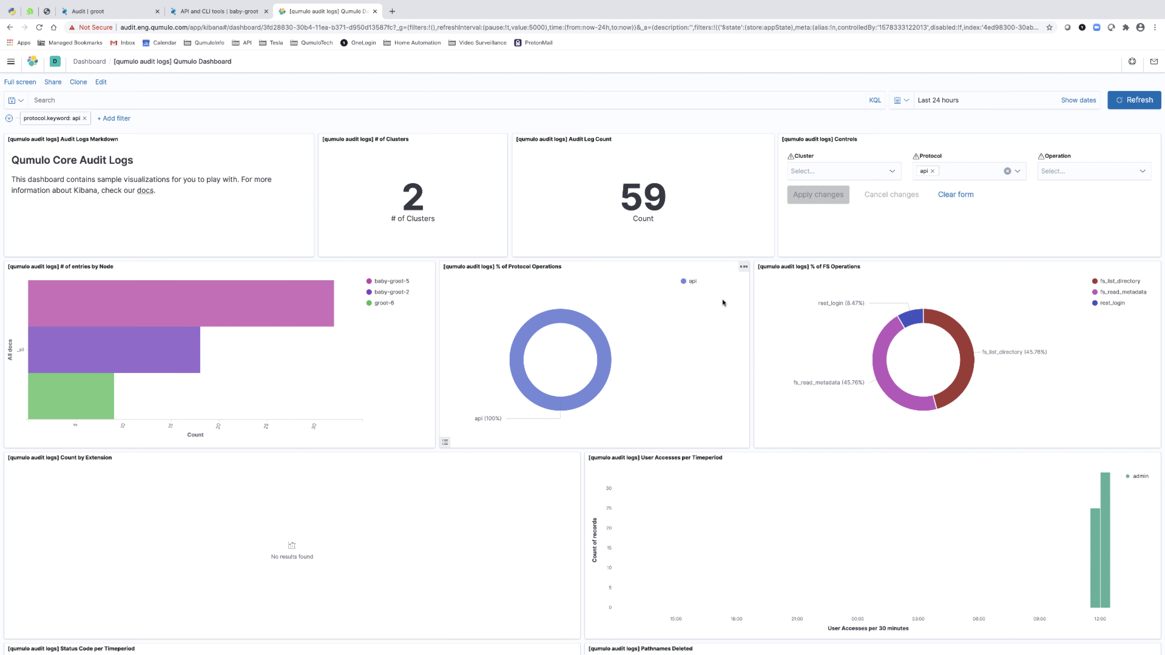
# Step: Clear the Controls panel's protocol selection and apply it, restoring all protocols (1,190,054 entries)
pyautogui.click(957, 195)
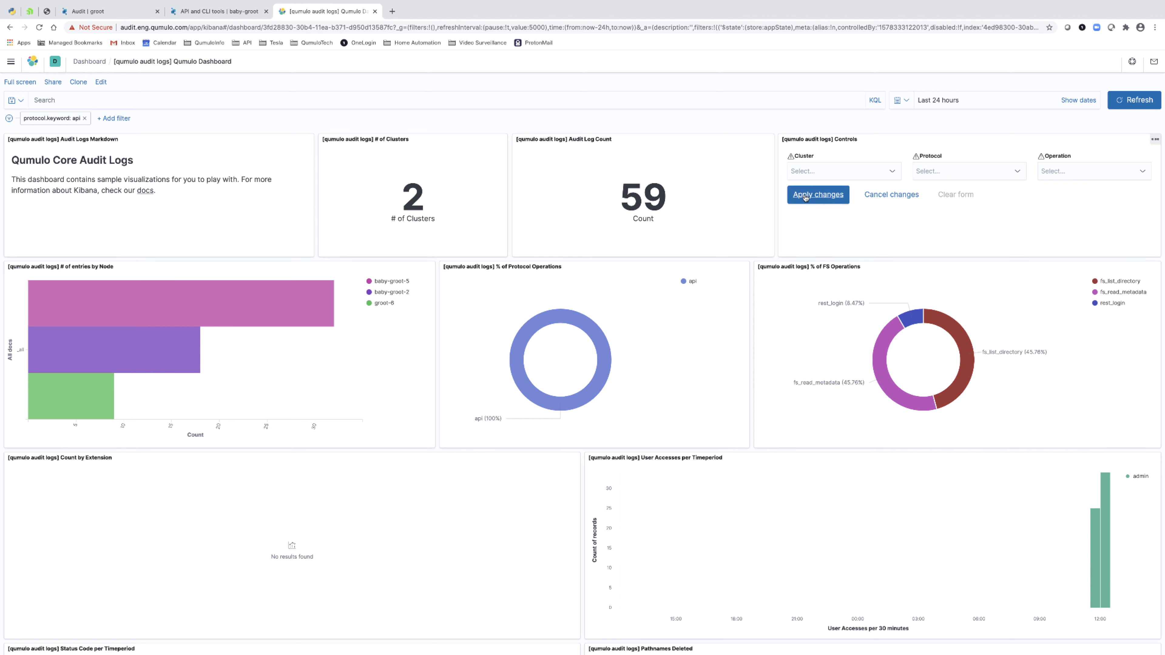
pyautogui.click(817, 195)
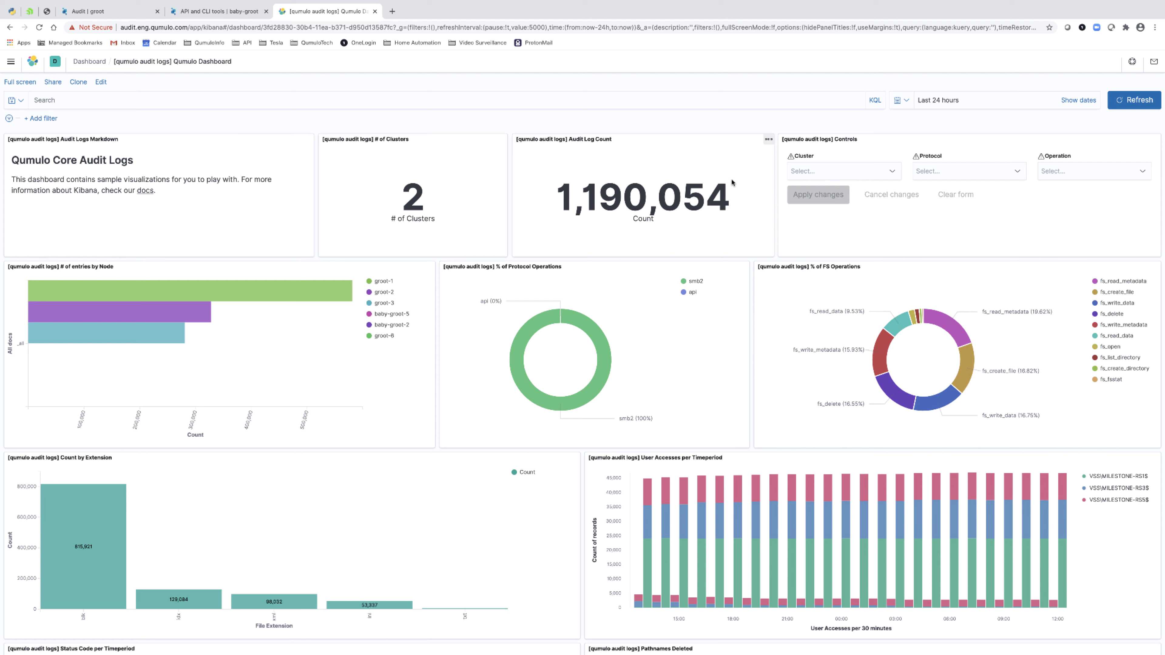